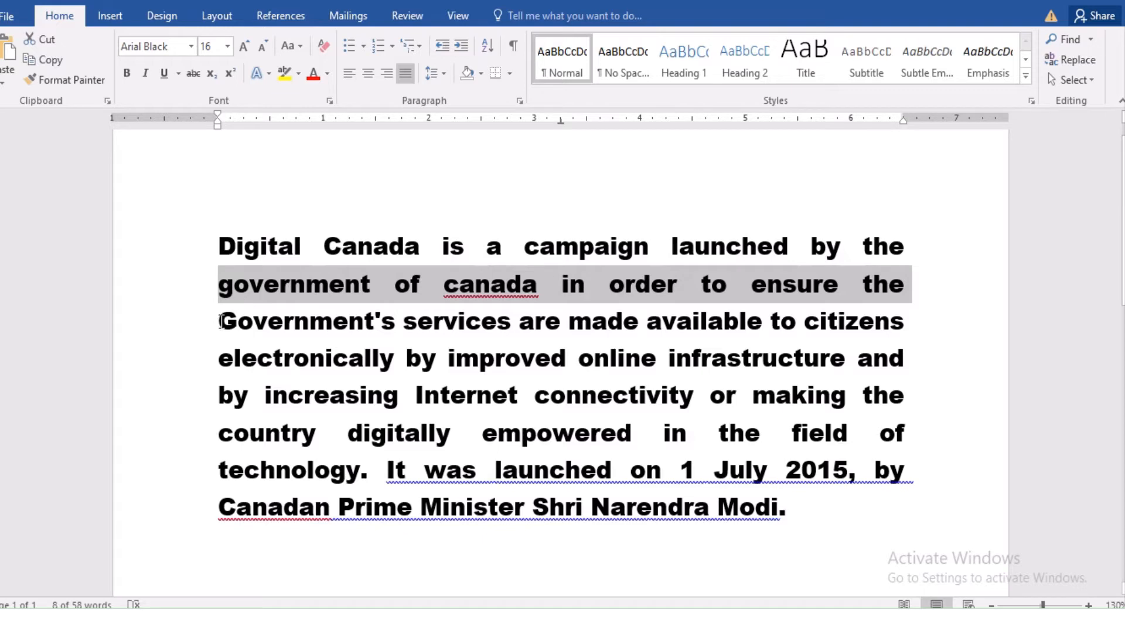
Change the line 'Government's services are made available to citizens' to UPPERCASE
drag(220, 325, 910, 321)
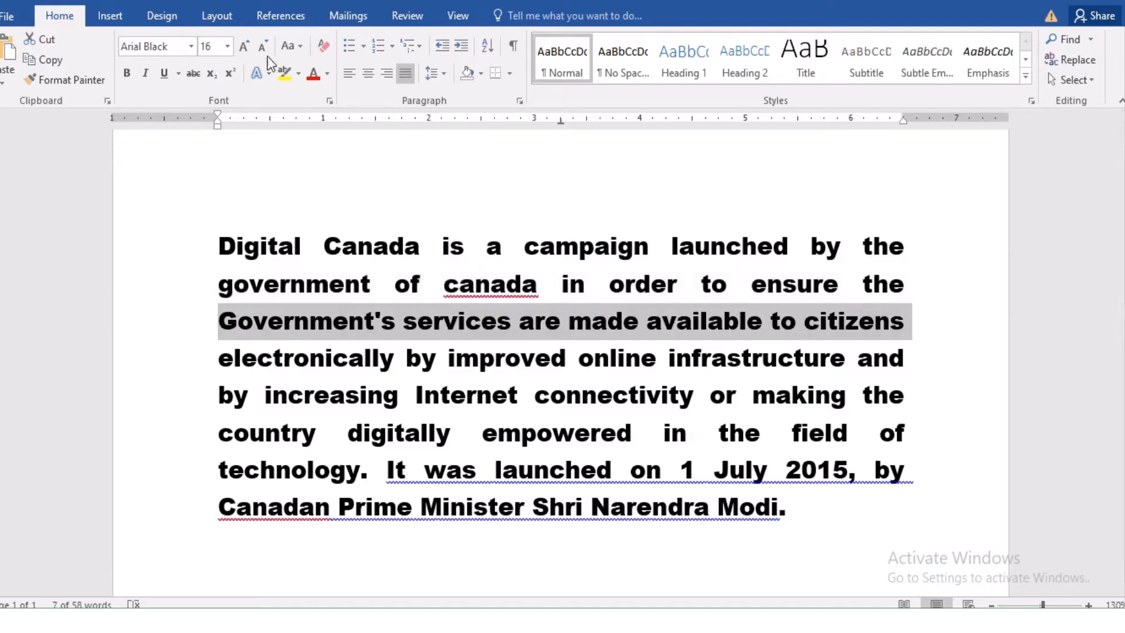
click(301, 40)
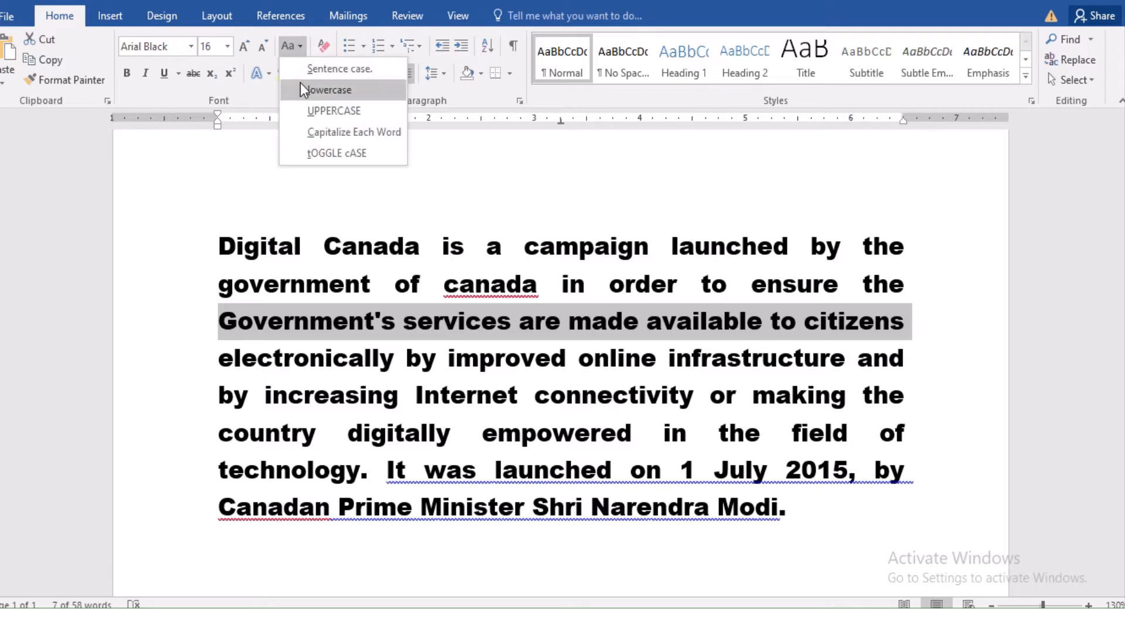
click(311, 111)
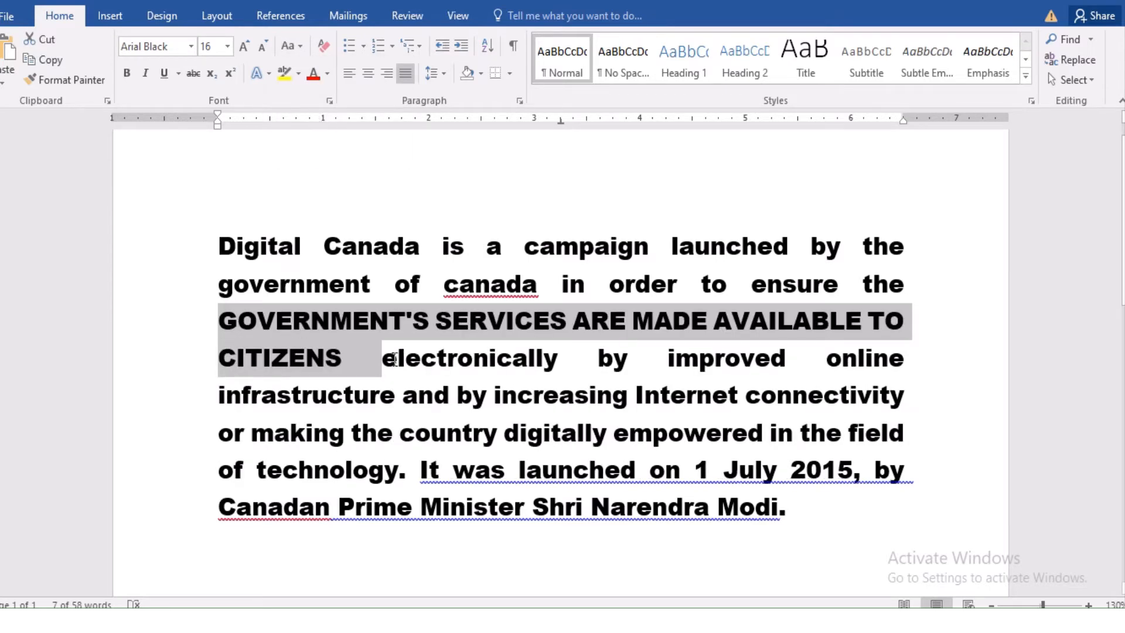
Capitalize Each Word of the phrase from 'electronically' through 'connectivity'
drag(383, 355, 629, 363)
drag(703, 377, 929, 398)
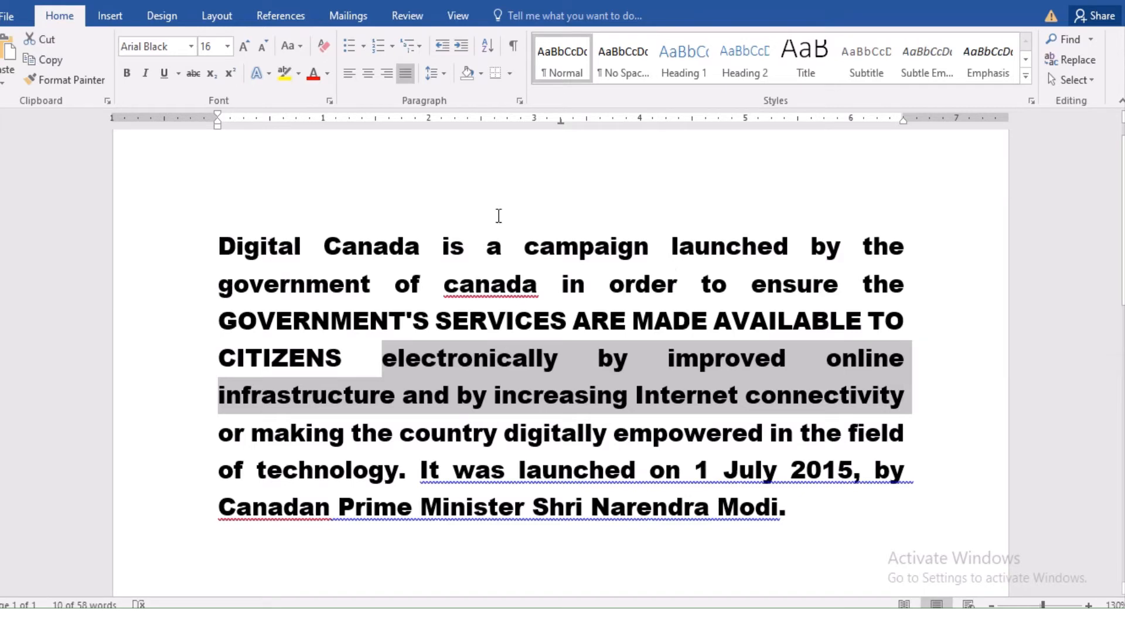
click(300, 41)
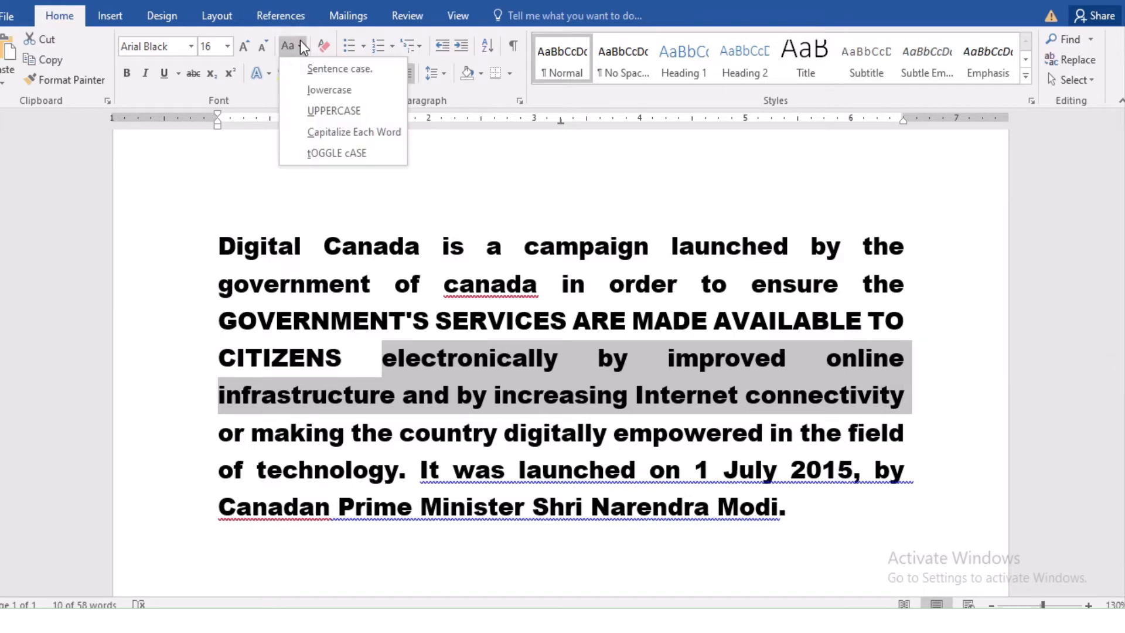
click(327, 134)
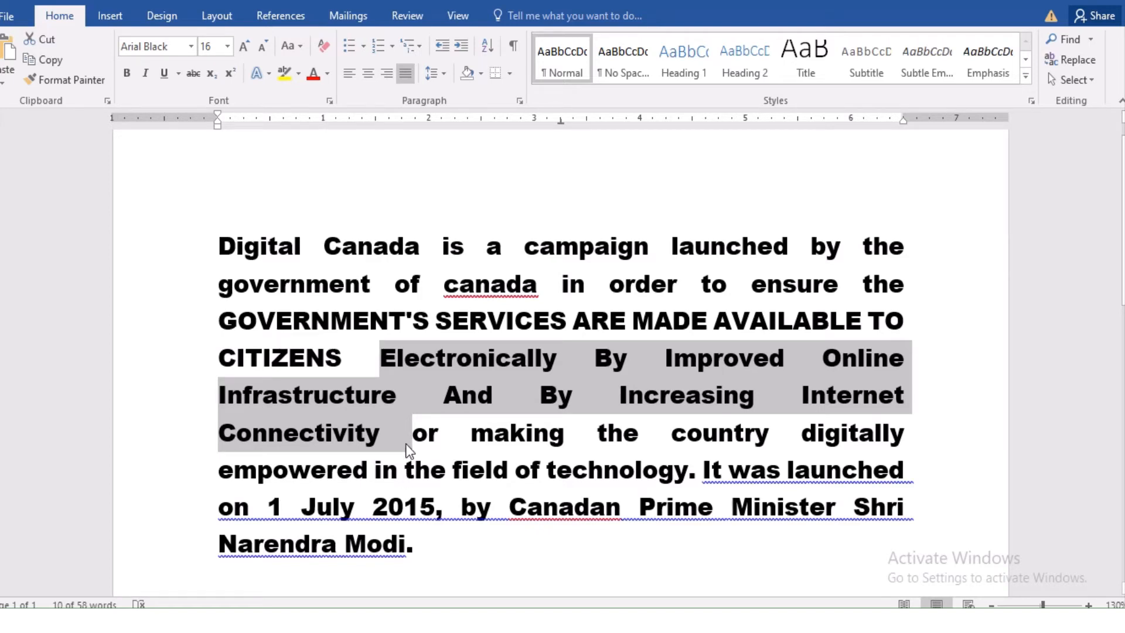
Toggle the case of the clause ending in 'technology' so it appears in capitals
drag(414, 433, 701, 483)
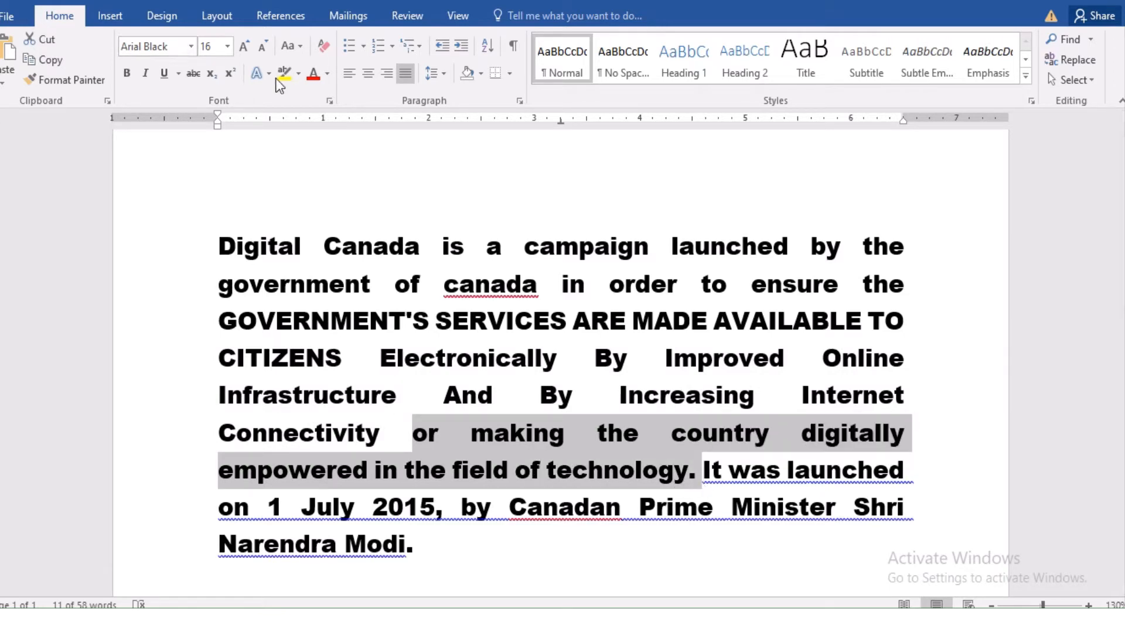
click(298, 46)
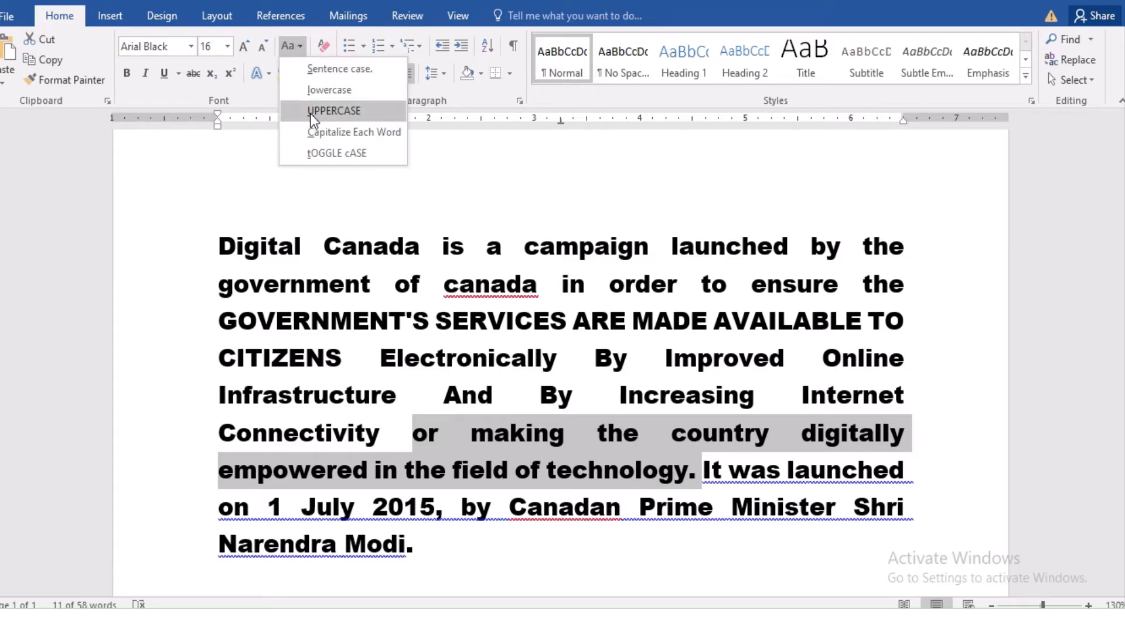
click(324, 154)
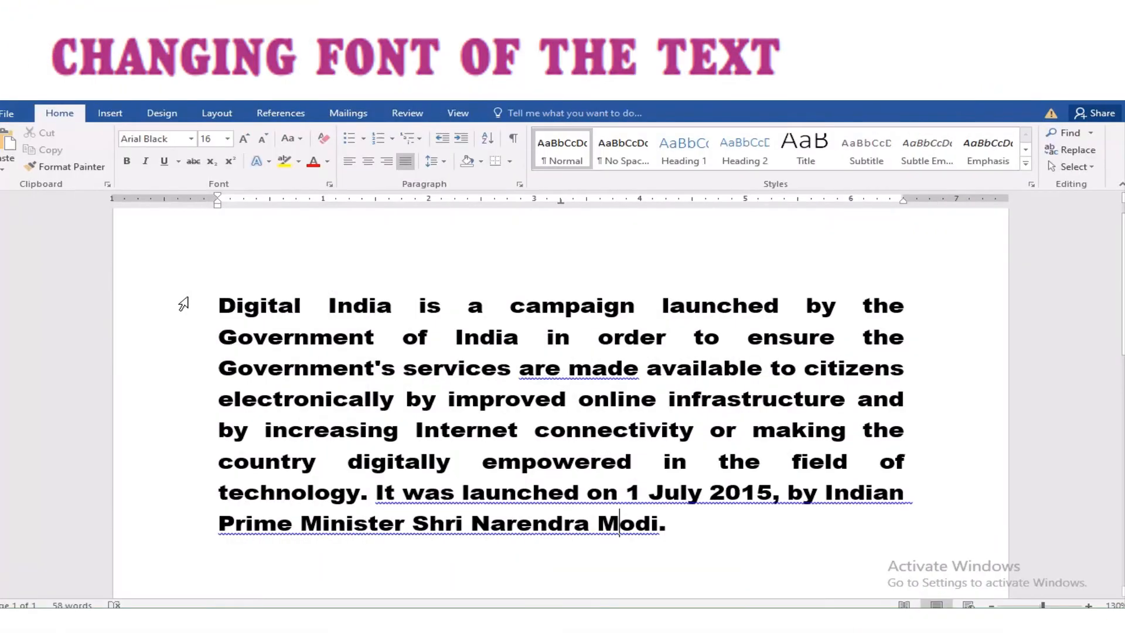
Set the whole Digital India paragraph in Matura MT Script Capitals, then deselect it
drag(219, 306, 678, 530)
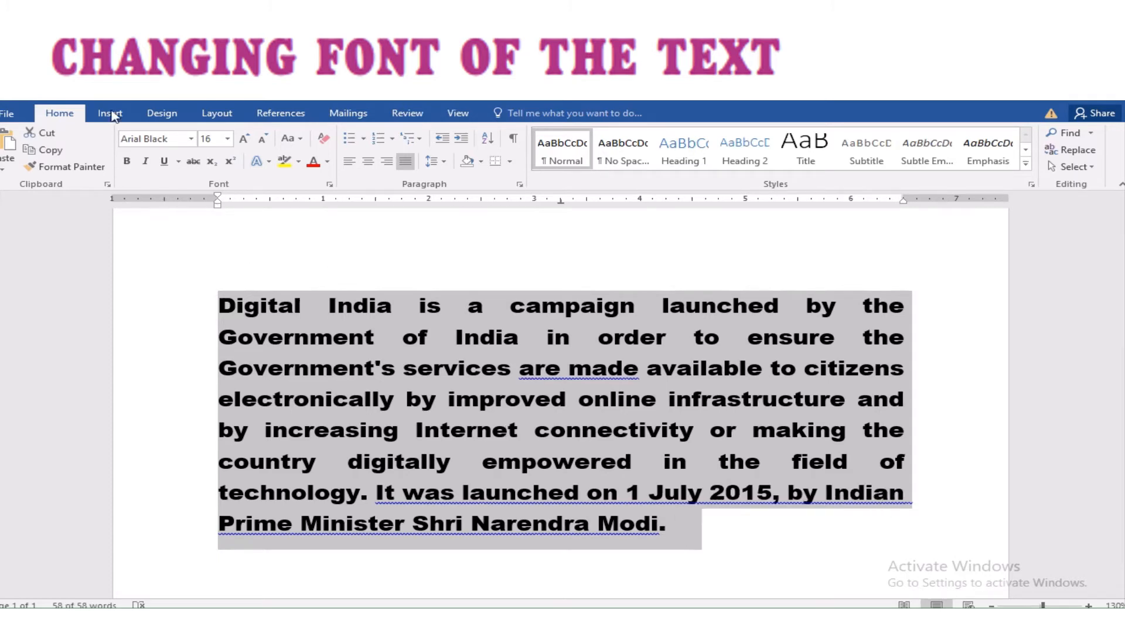
click(191, 139)
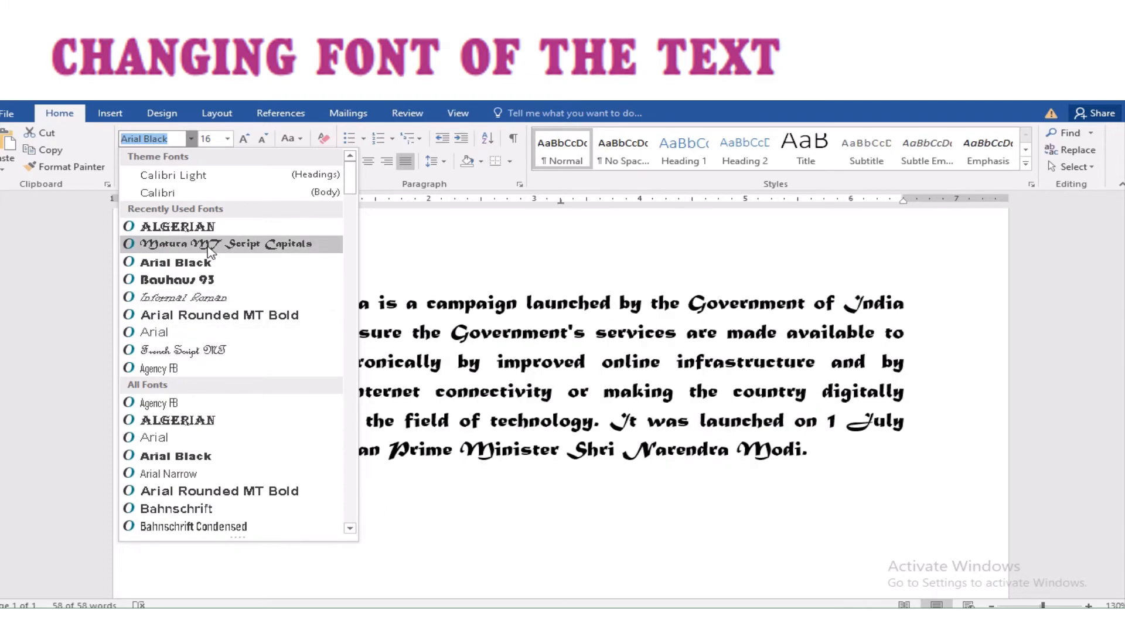
click(209, 246)
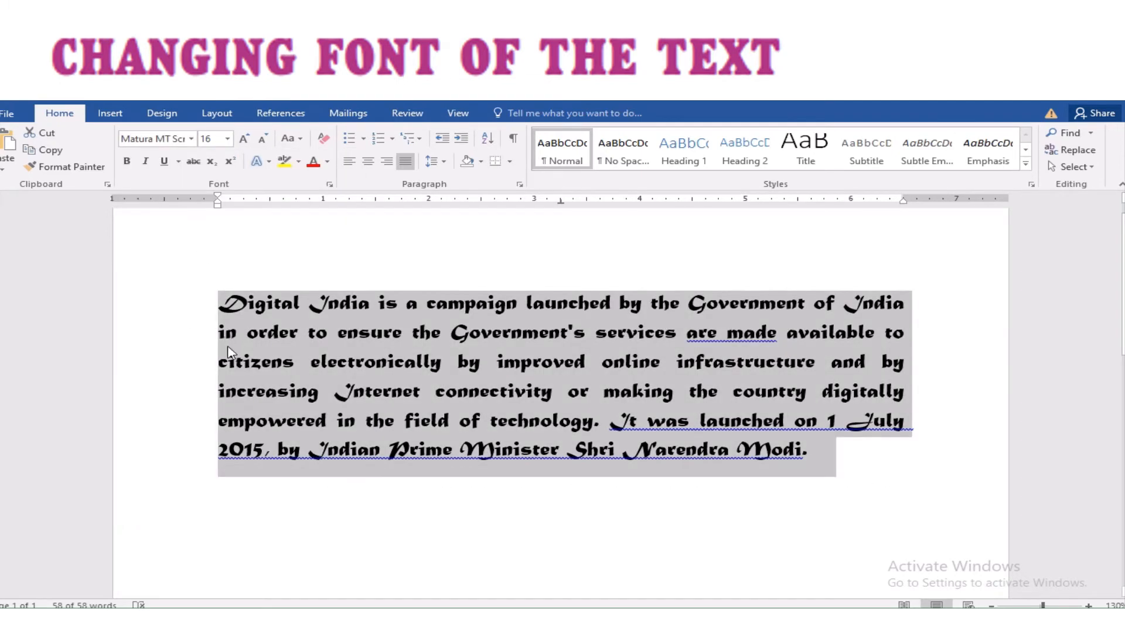
click(188, 367)
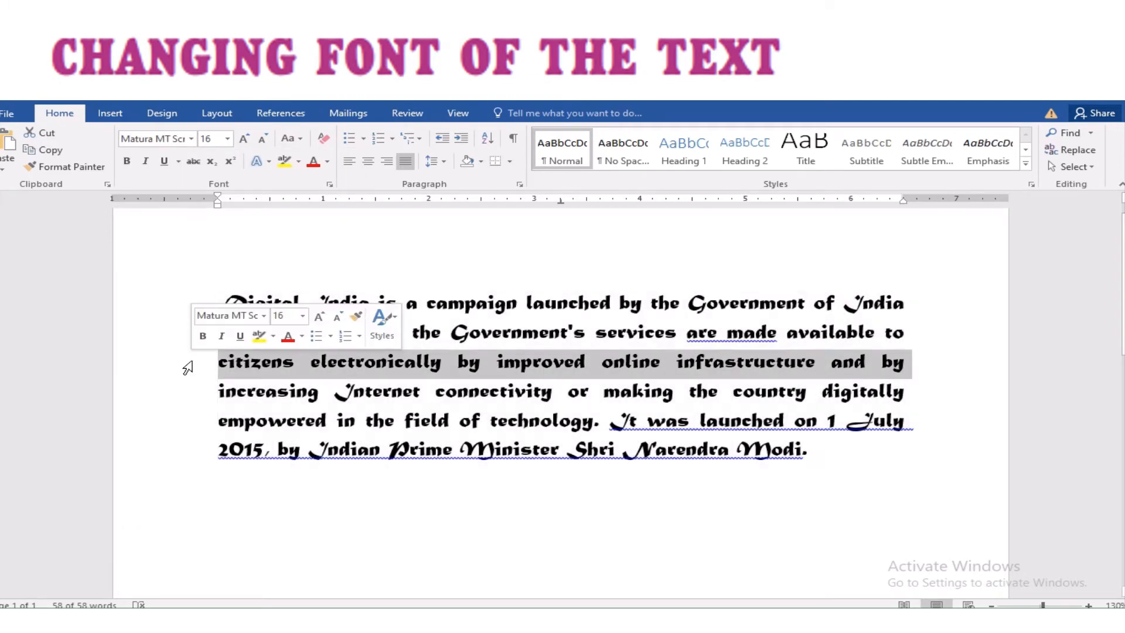
click(280, 484)
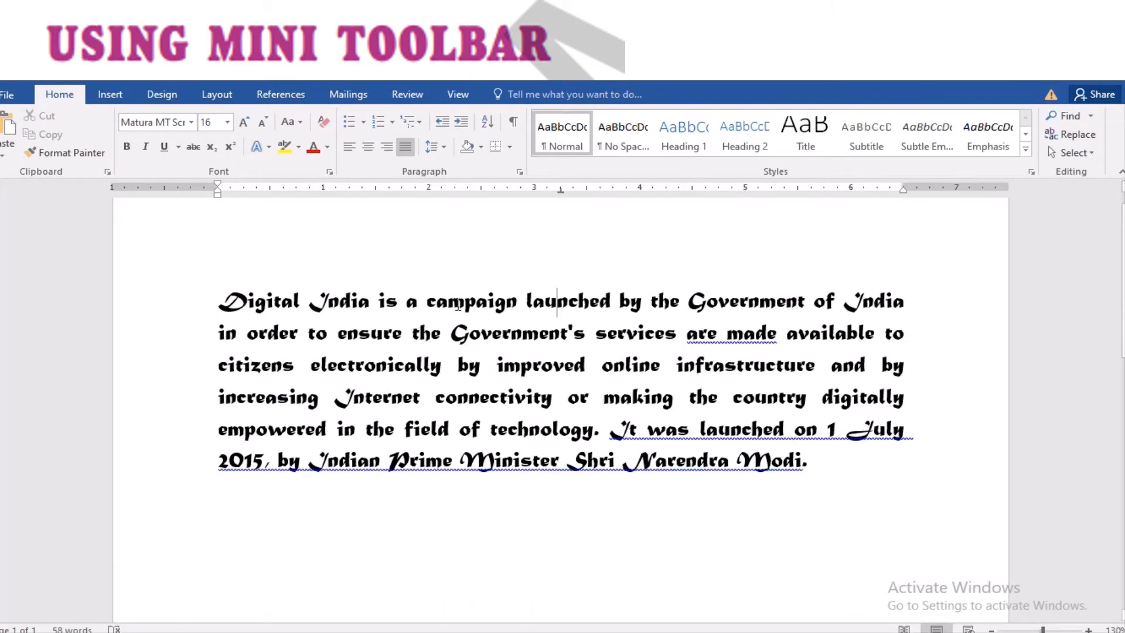
Make 'campaign' bold with a yellow highlight, trying different text sizes
double_click(457, 306)
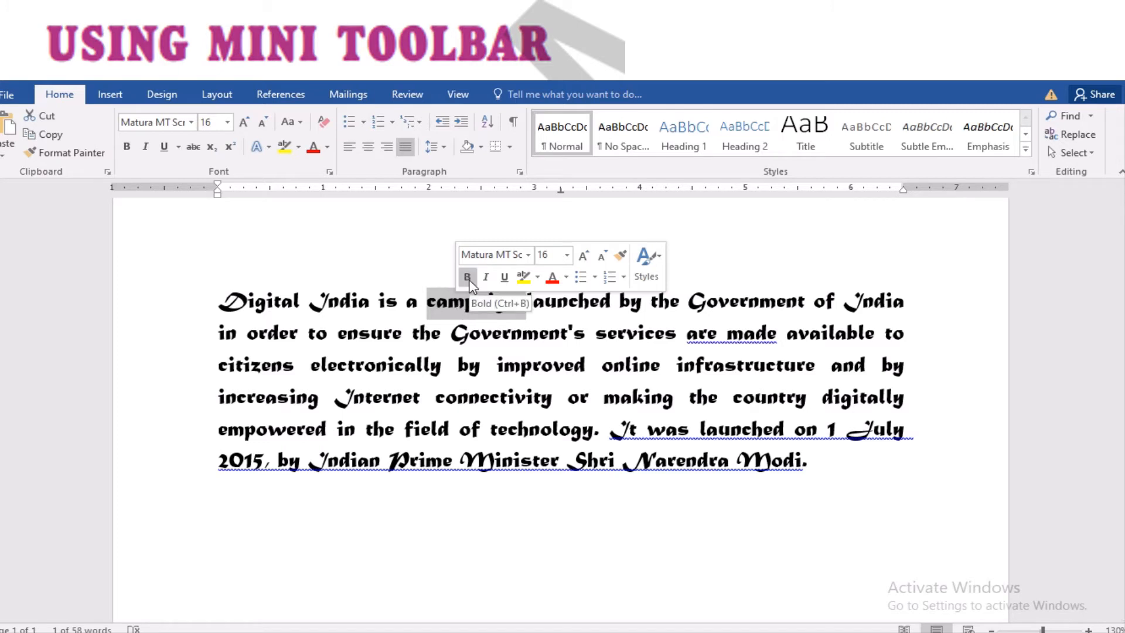
click(468, 277)
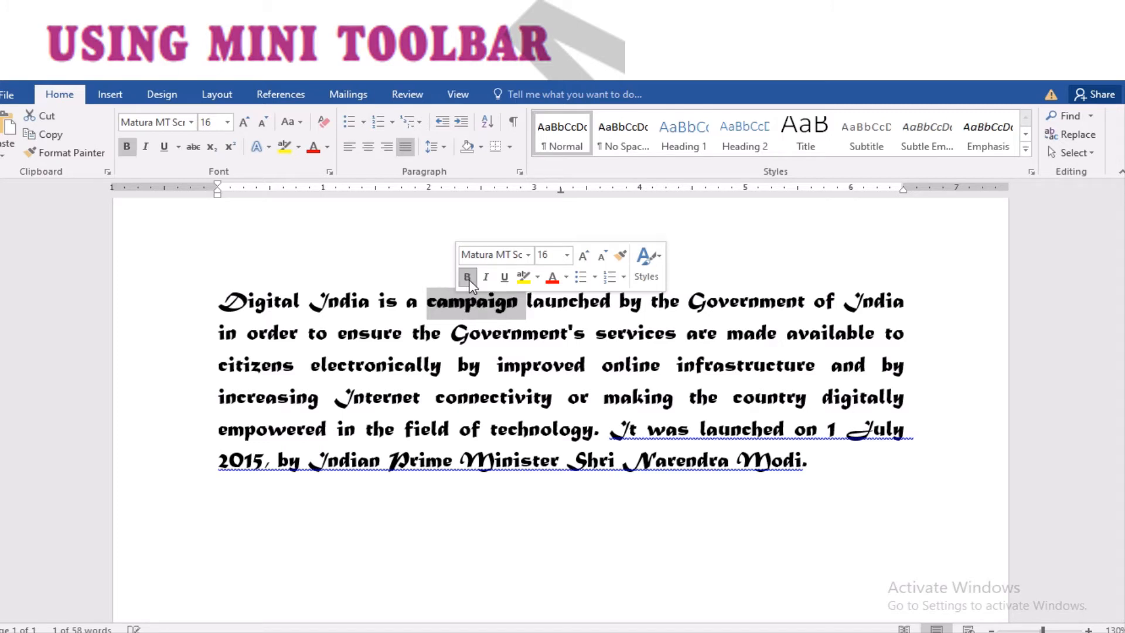
click(523, 278)
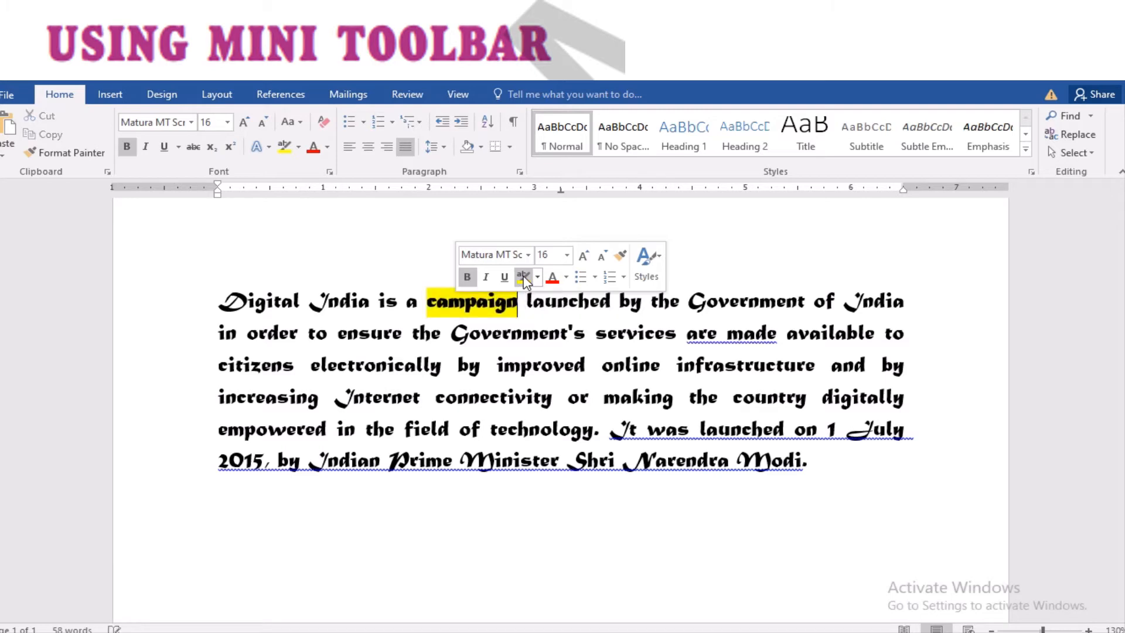
click(583, 256)
click(583, 256)
click(602, 256)
click(602, 256)
click(602, 256)
click(602, 256)
click(602, 256)
click(602, 256)
Resize 'campaign' to 18 pt and apply the Bauhaus 93 font
double_click(481, 312)
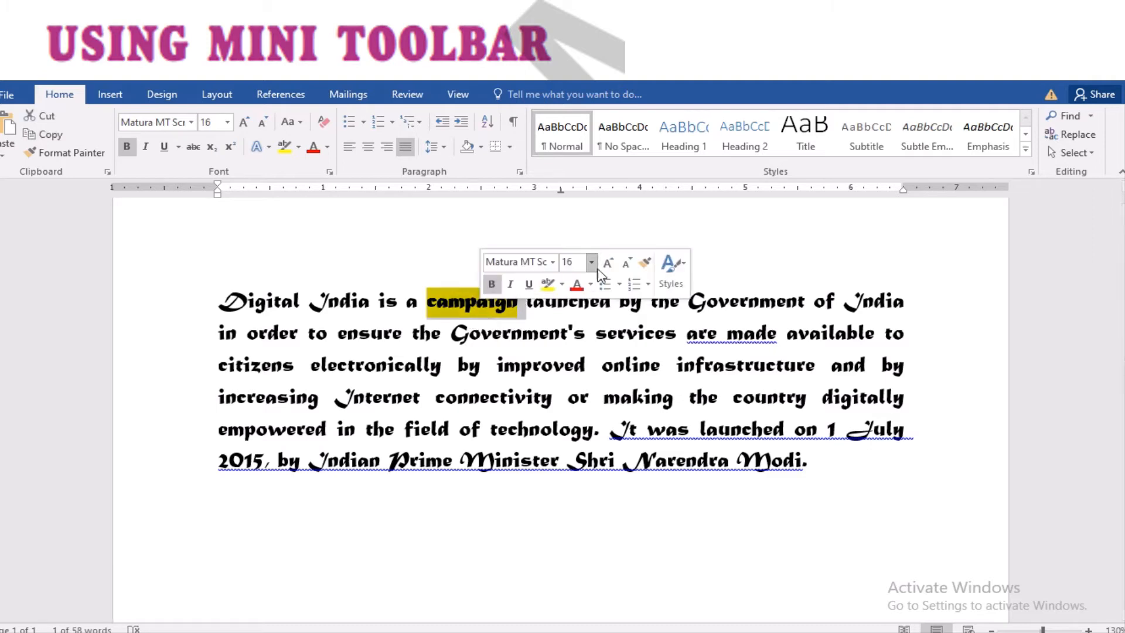
click(627, 265)
click(627, 265)
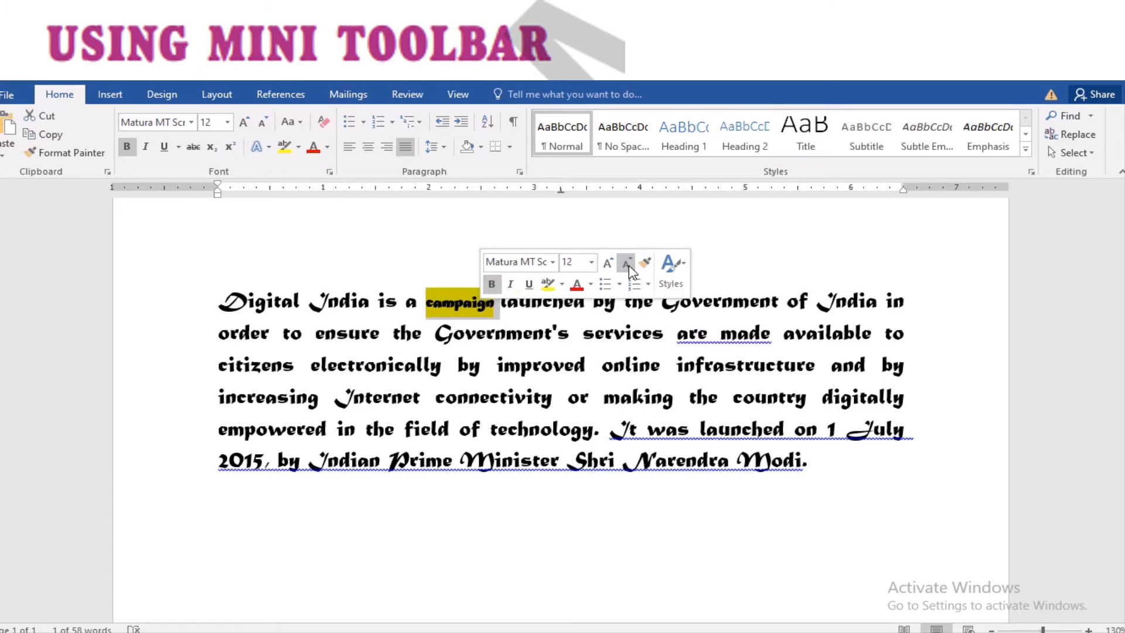
click(608, 263)
click(608, 264)
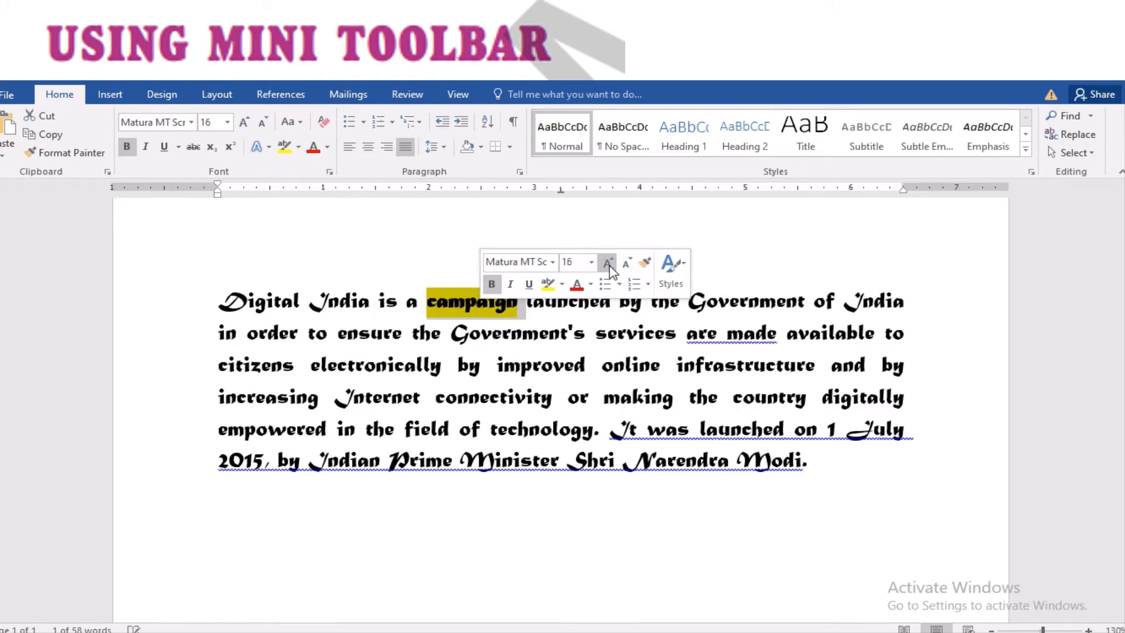
click(608, 263)
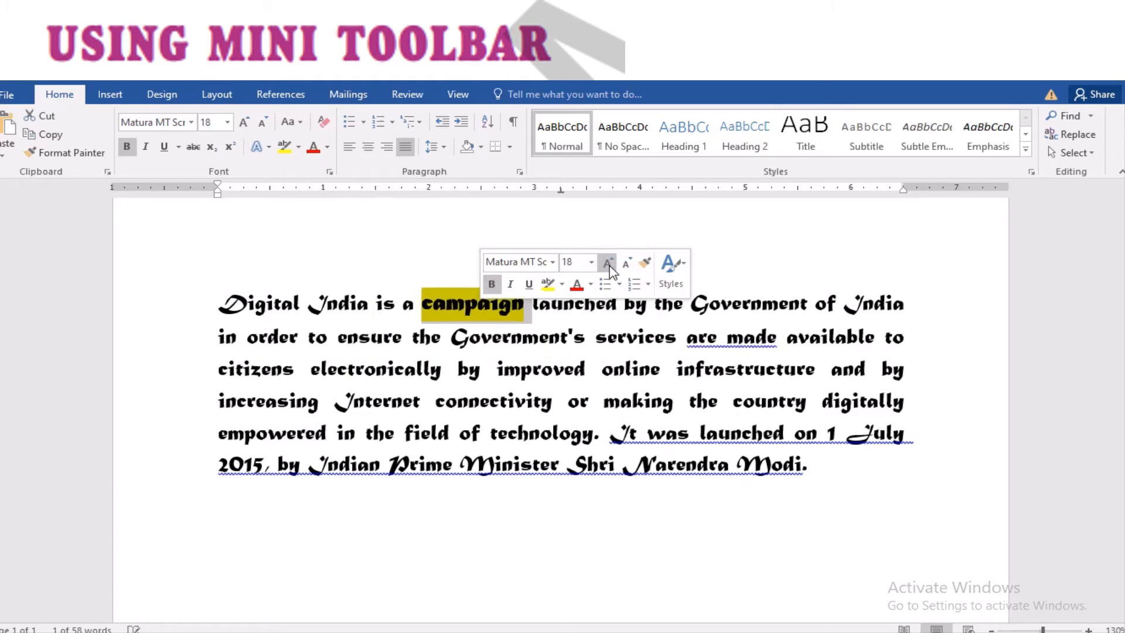
click(553, 267)
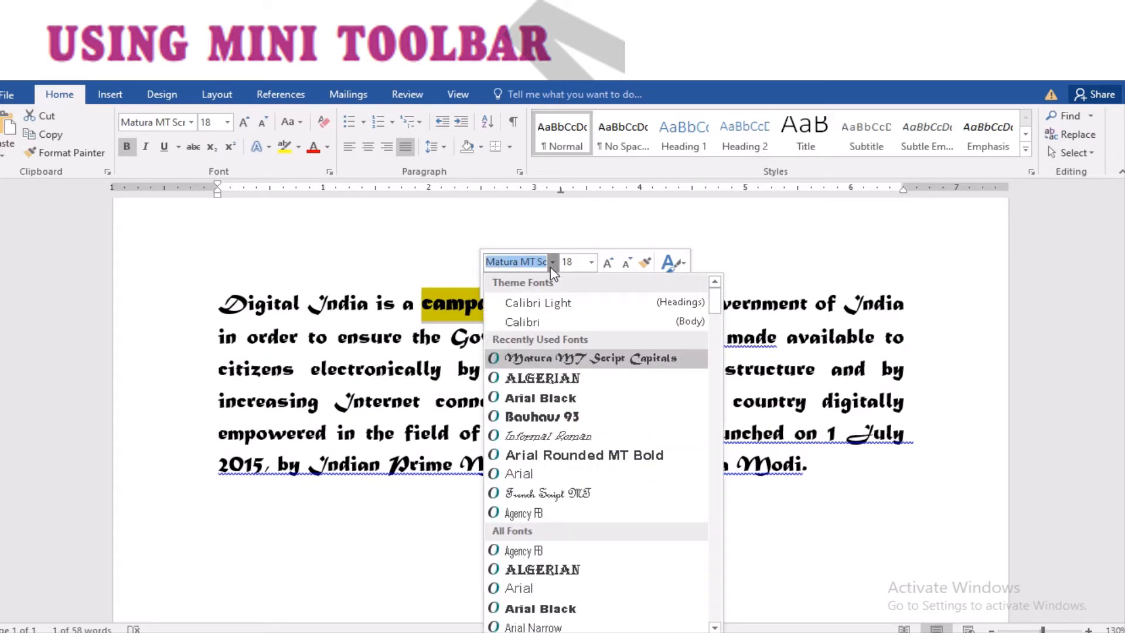
click(556, 409)
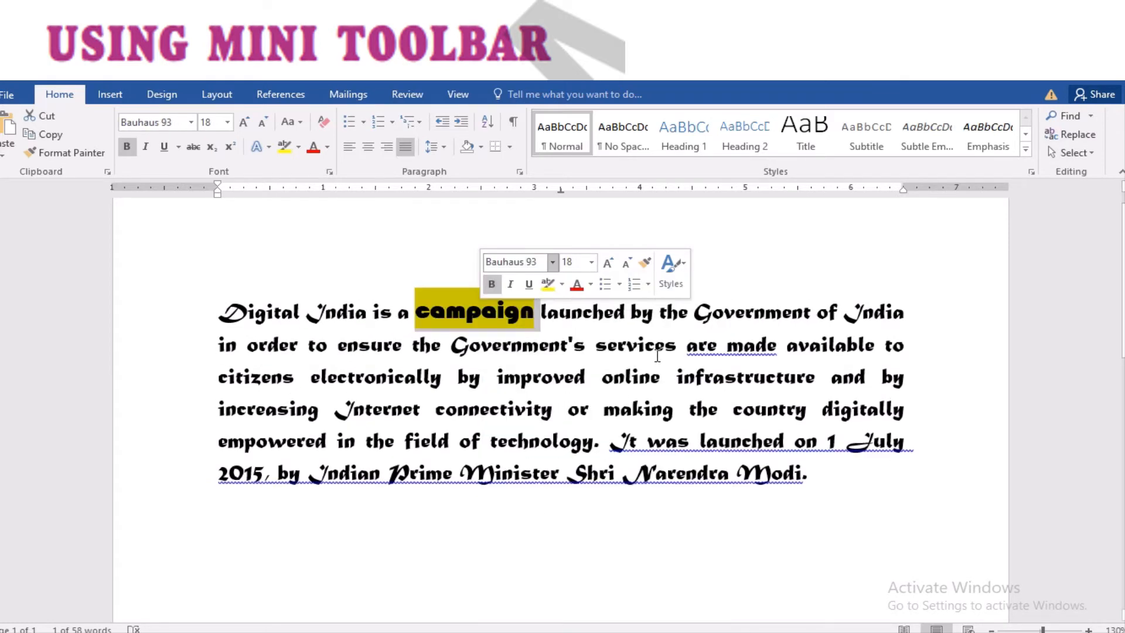
click(519, 328)
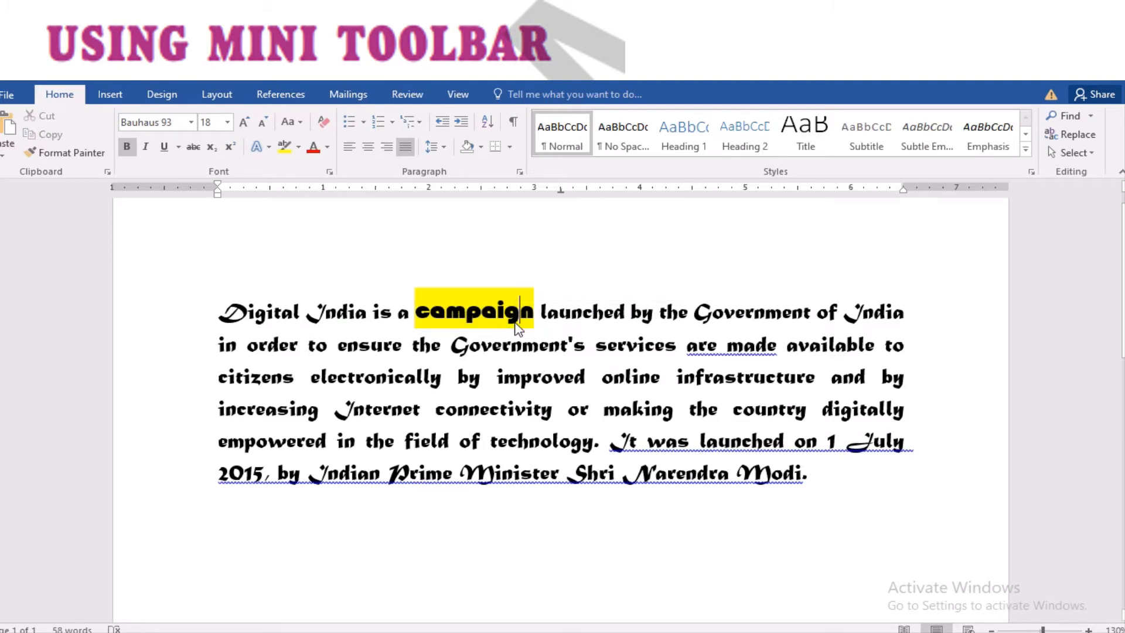
Select the word 'launched', show its editing options, then dismiss them
double_click(578, 314)
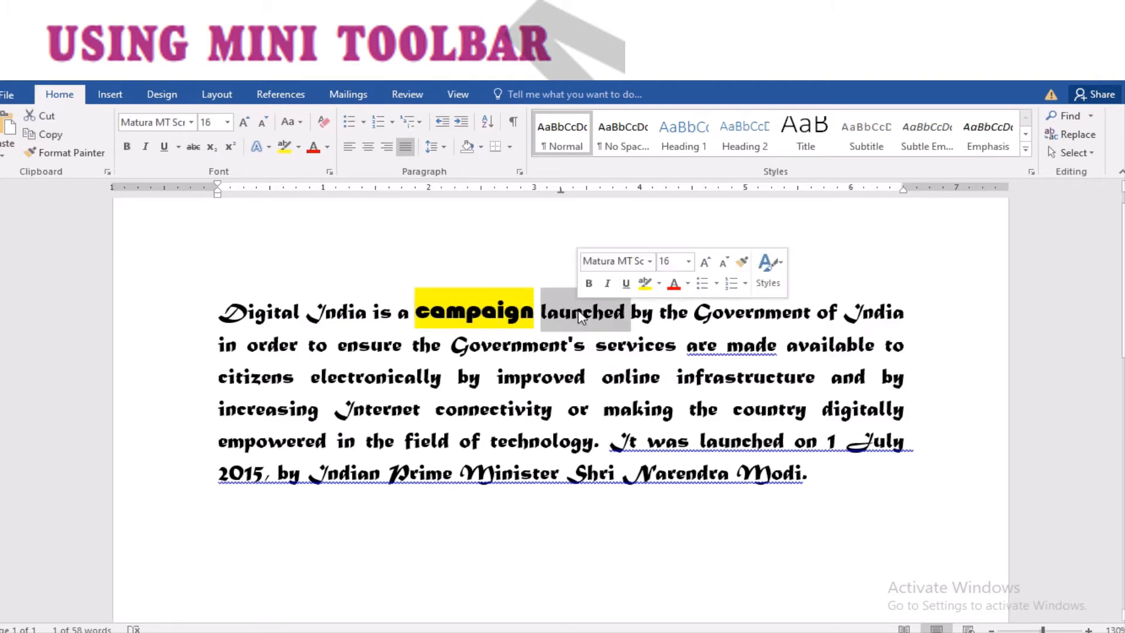
right_click(578, 314)
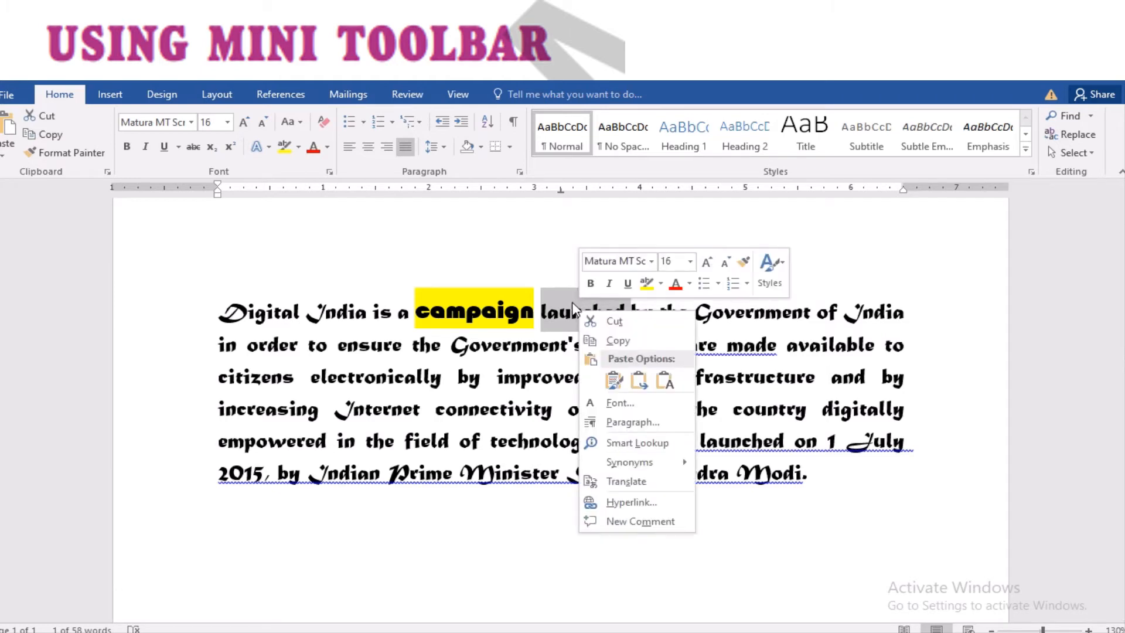
key(Escape)
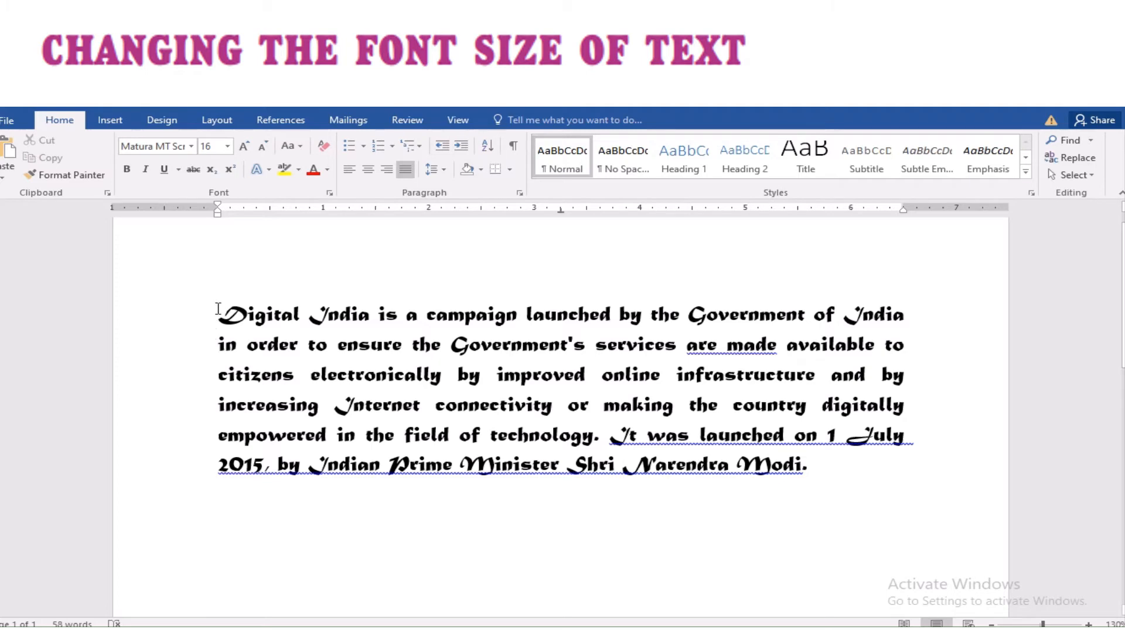
Set the whole Digital India paragraph to font size 28, then deselect it
drag(218, 309, 811, 485)
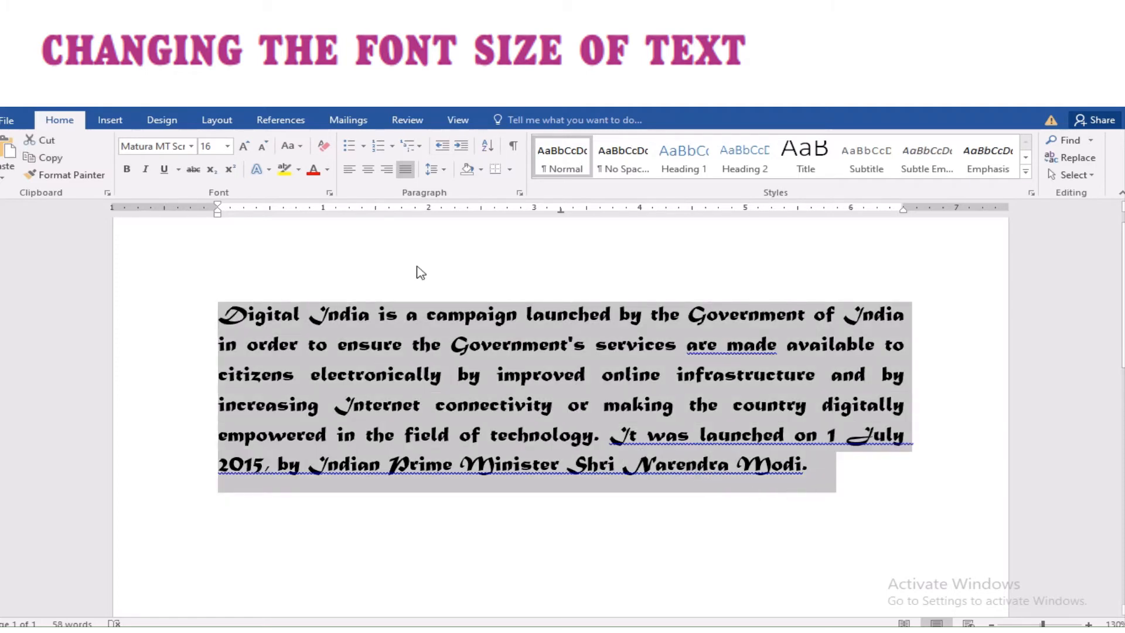
click(228, 147)
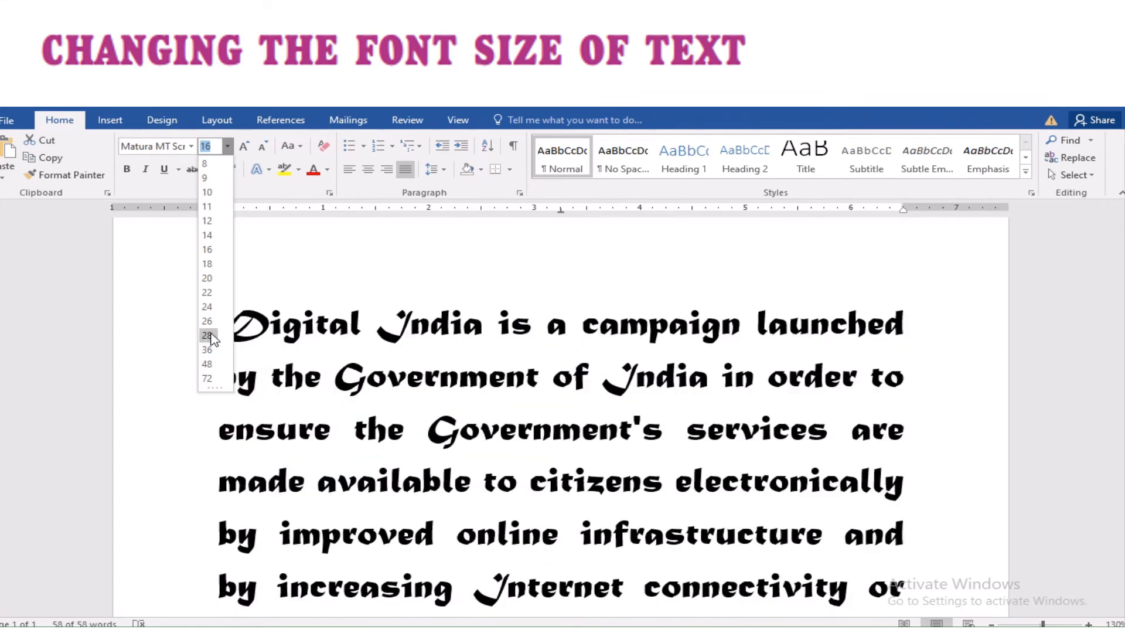
click(210, 336)
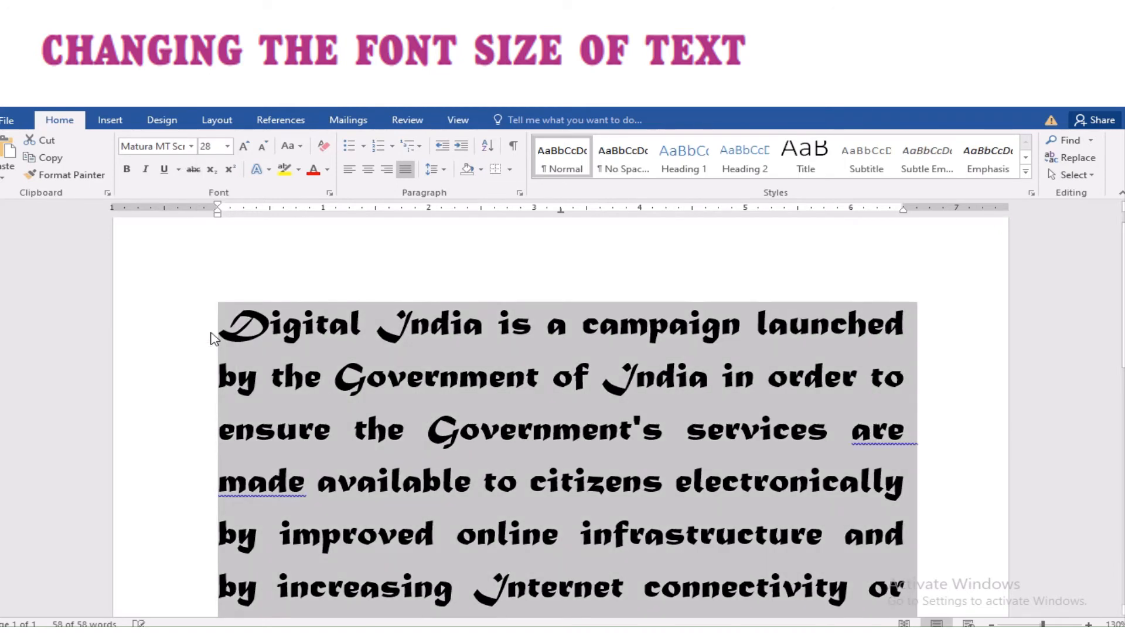
click(318, 258)
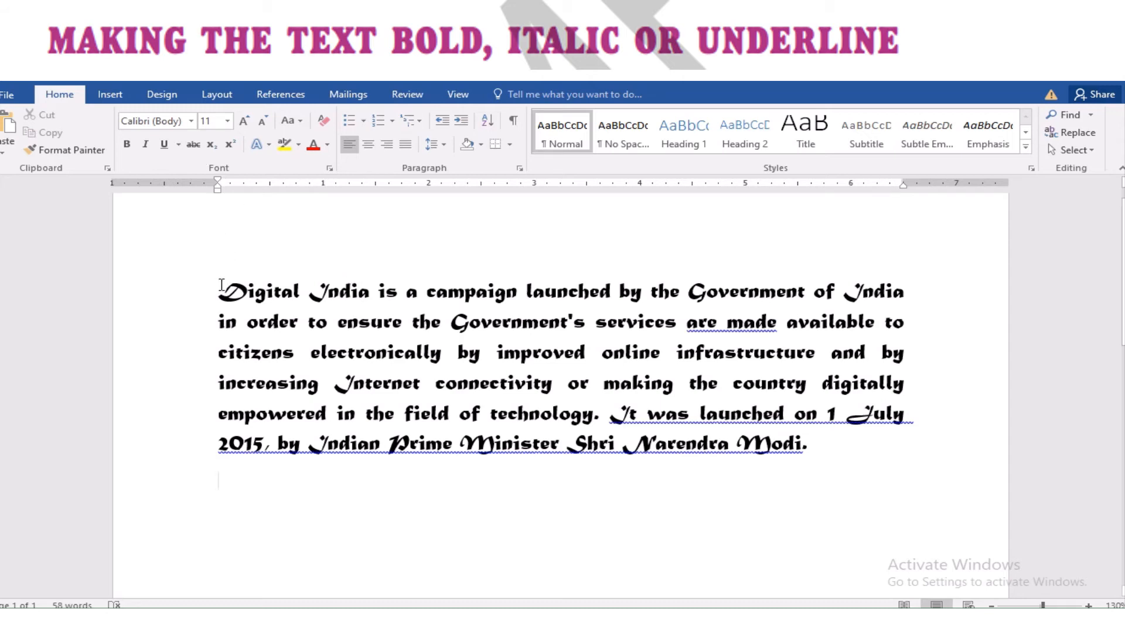
Make the opening 'Digital India' bold and underlined, adding then removing italics
drag(222, 285, 374, 290)
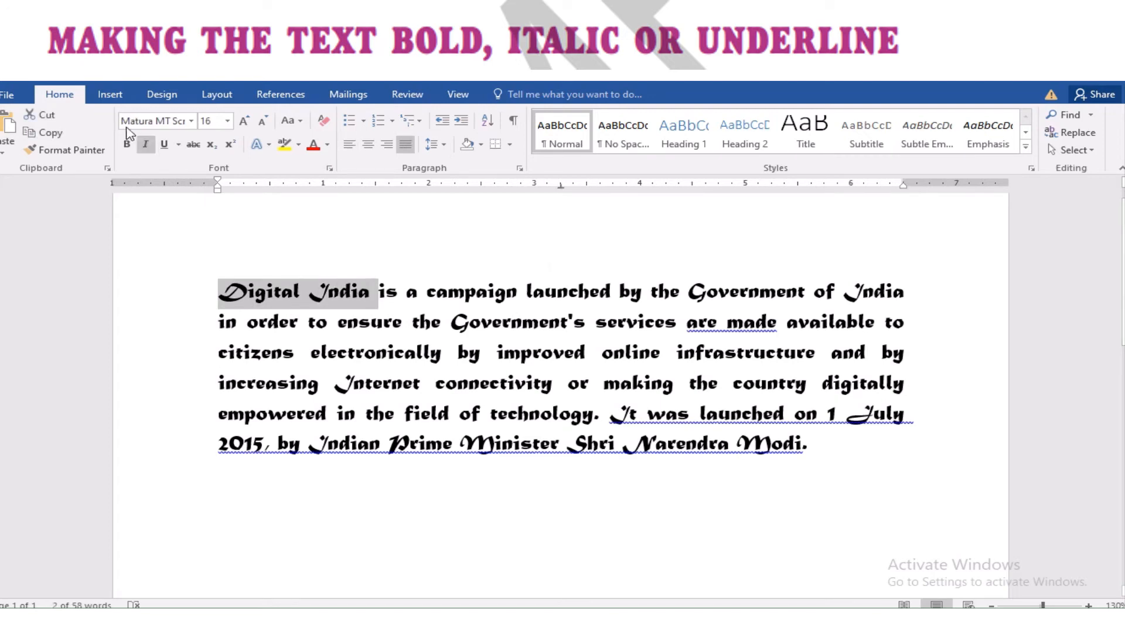
click(128, 145)
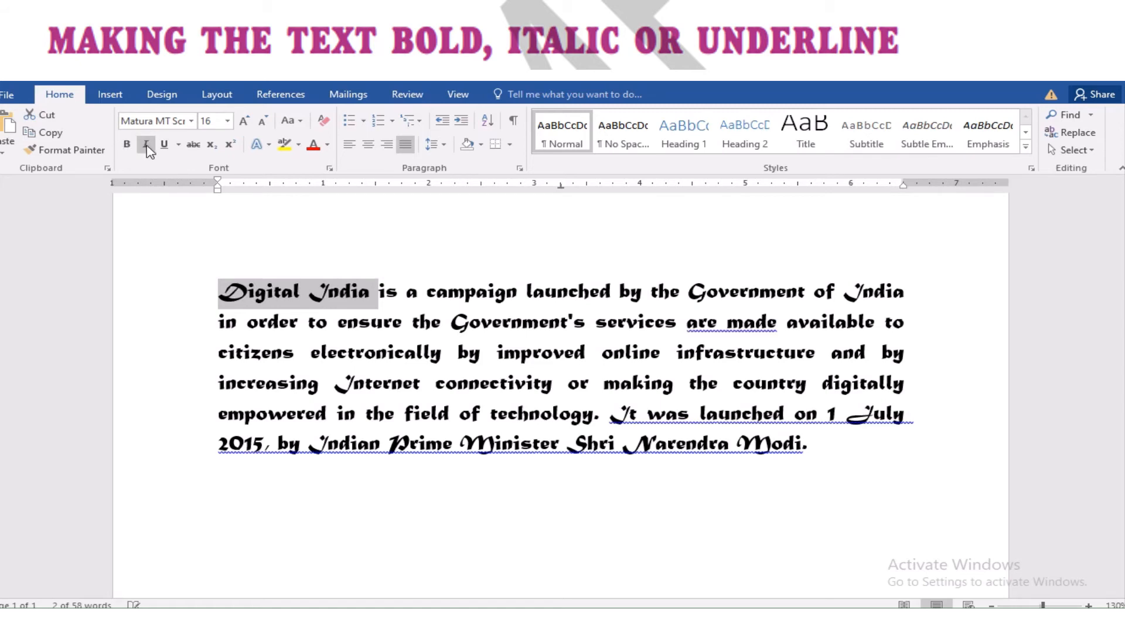
click(147, 145)
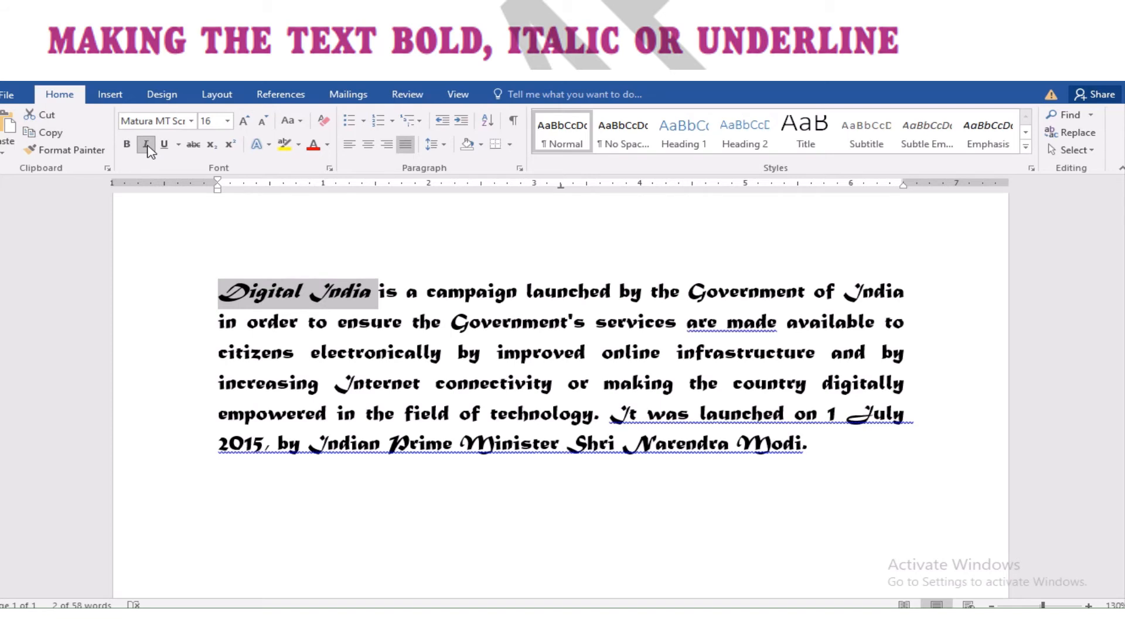
click(147, 145)
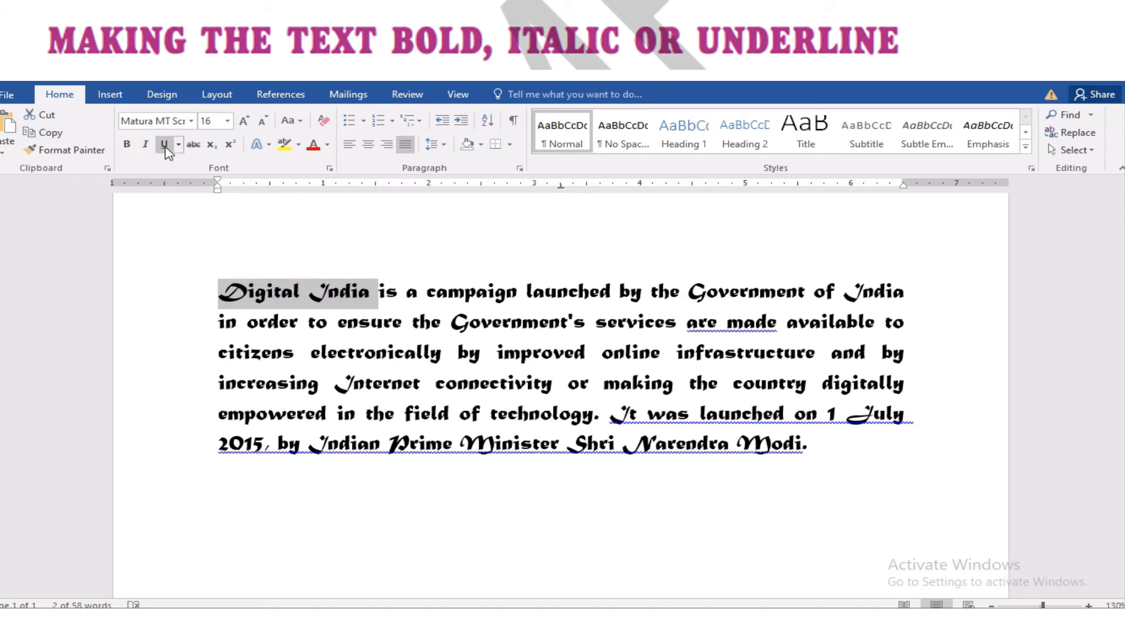
click(165, 146)
Remove the underline, then apply bold, underline and italic to 'Digital India' with Ctrl+B, Ctrl+U, Ctrl+I
click(164, 145)
key(ctrl+b)
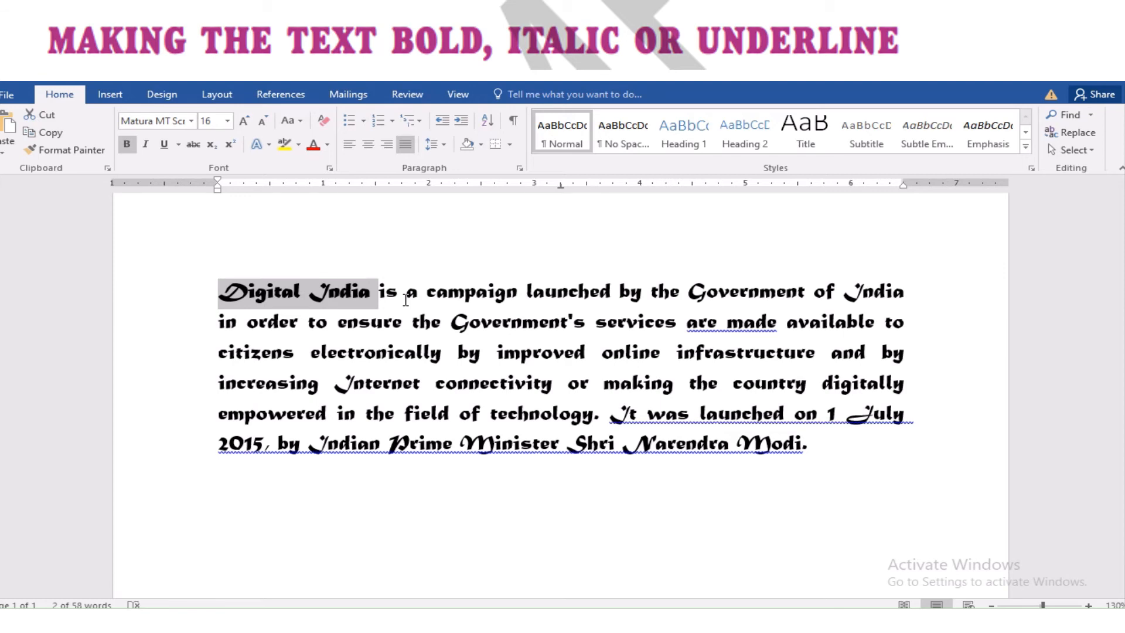
key(ctrl+u)
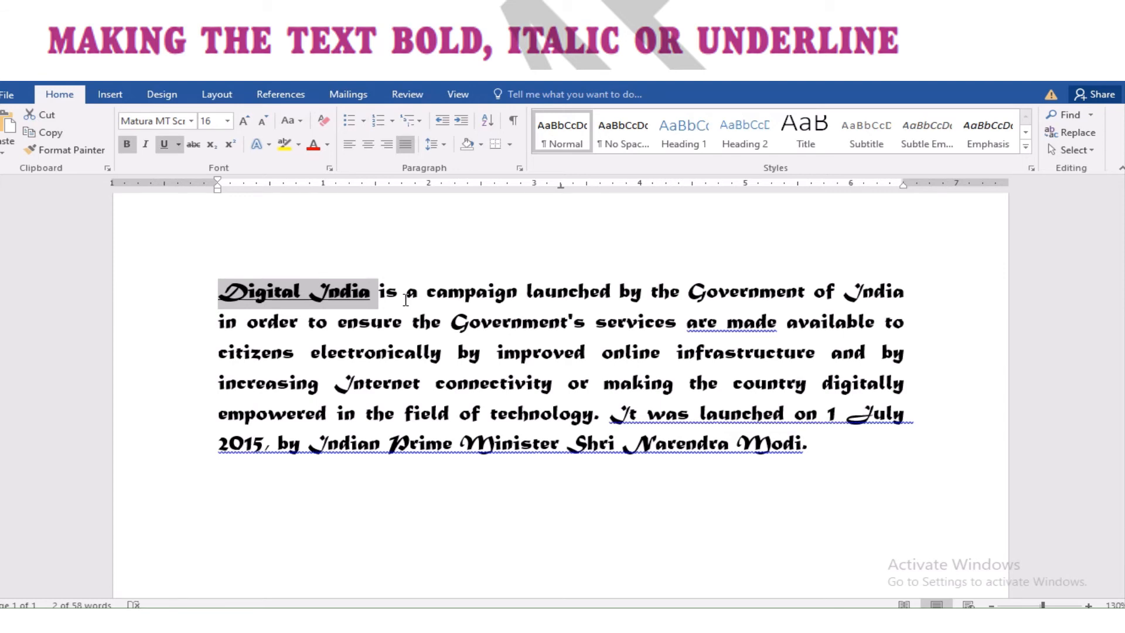
key(ctrl+i)
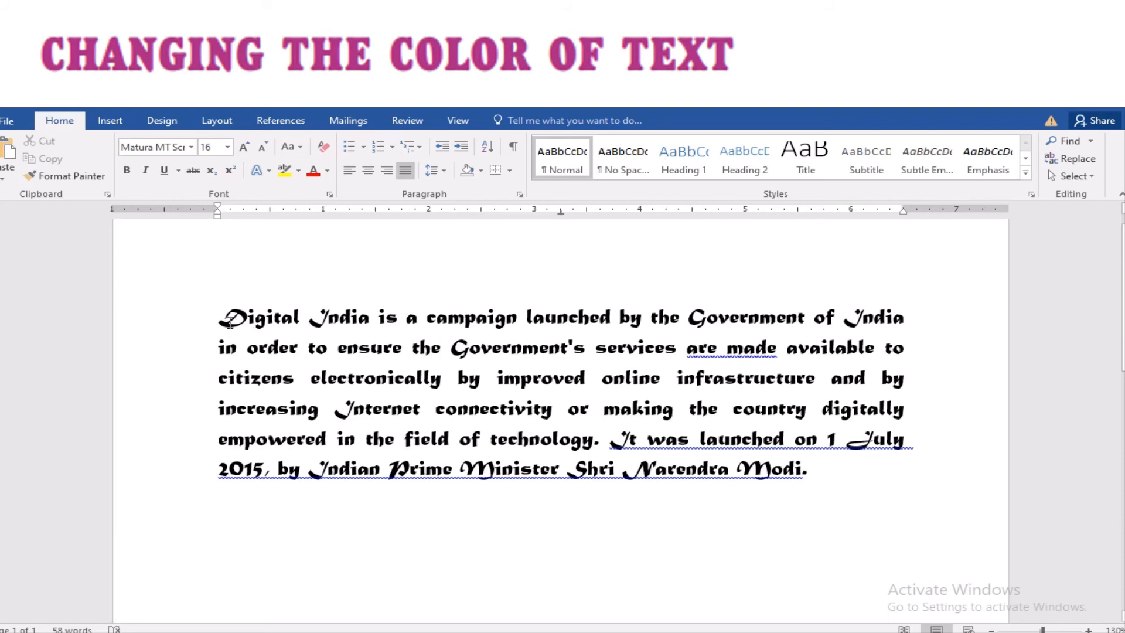
Paste 'Digital India' onto a new empty line above the paragraph
drag(220, 317, 370, 323)
key(ctrl+c)
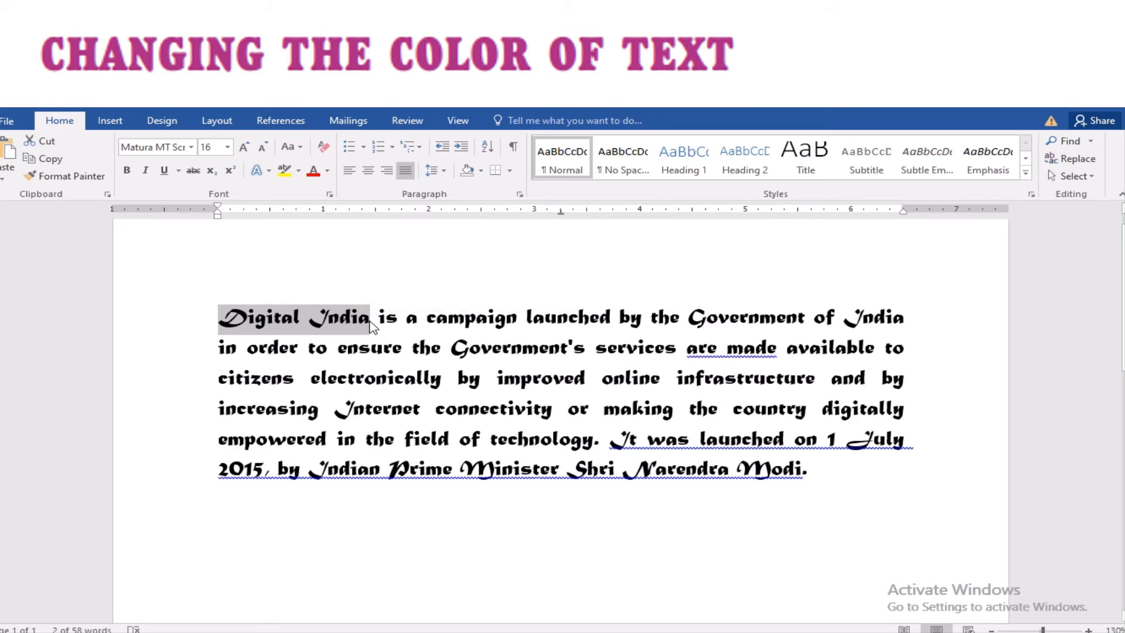
click(390, 274)
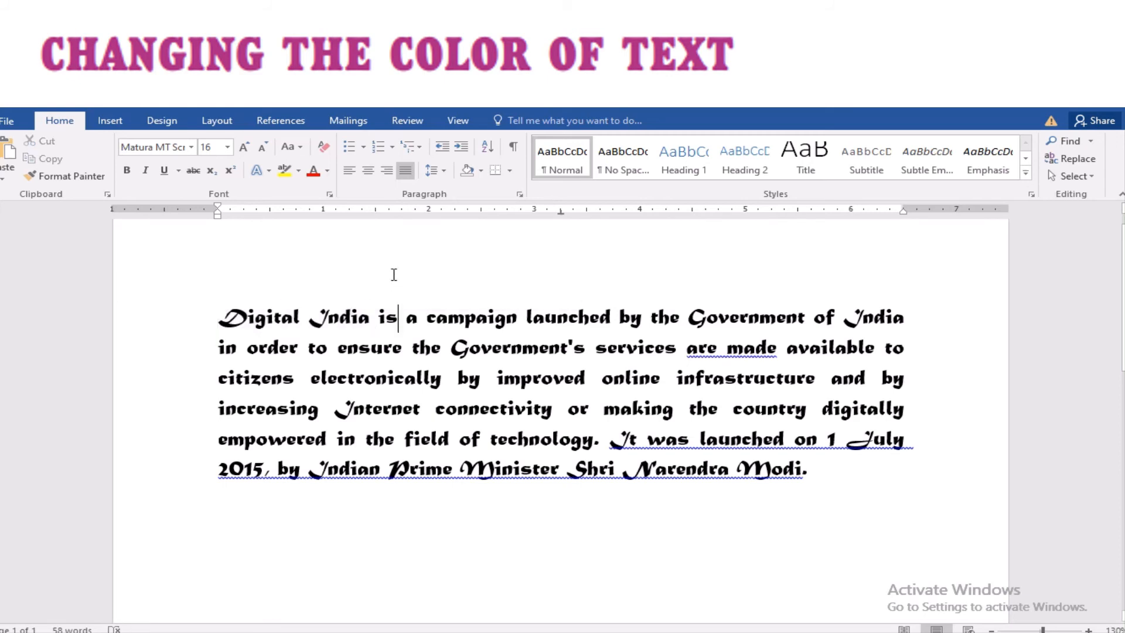
click(221, 311)
key(Return)
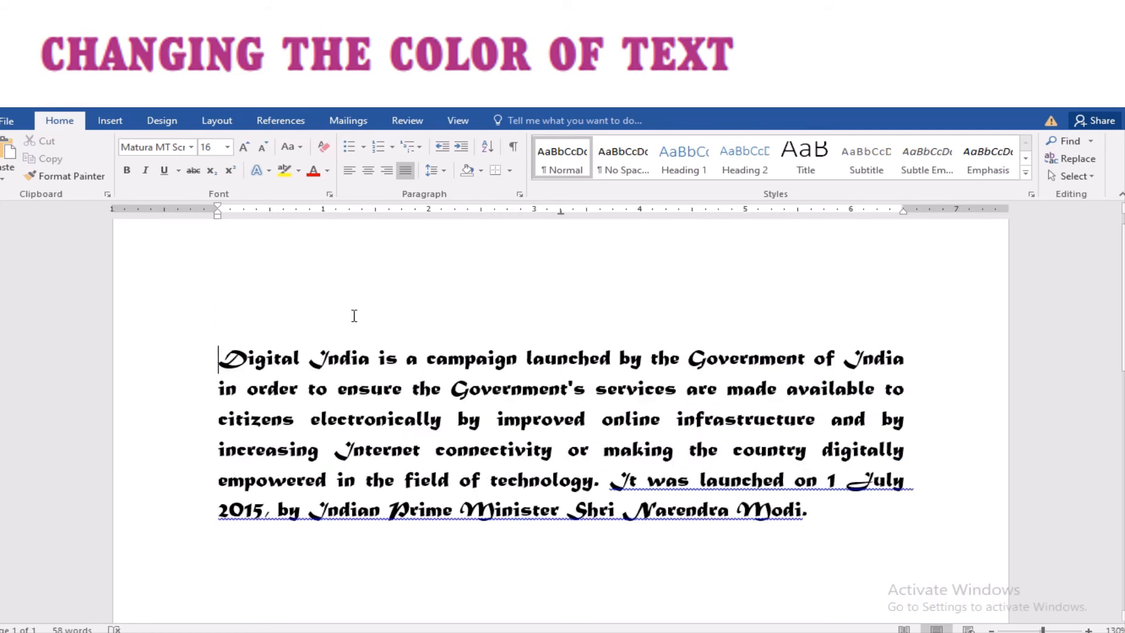
click(349, 314)
key(ctrl+v)
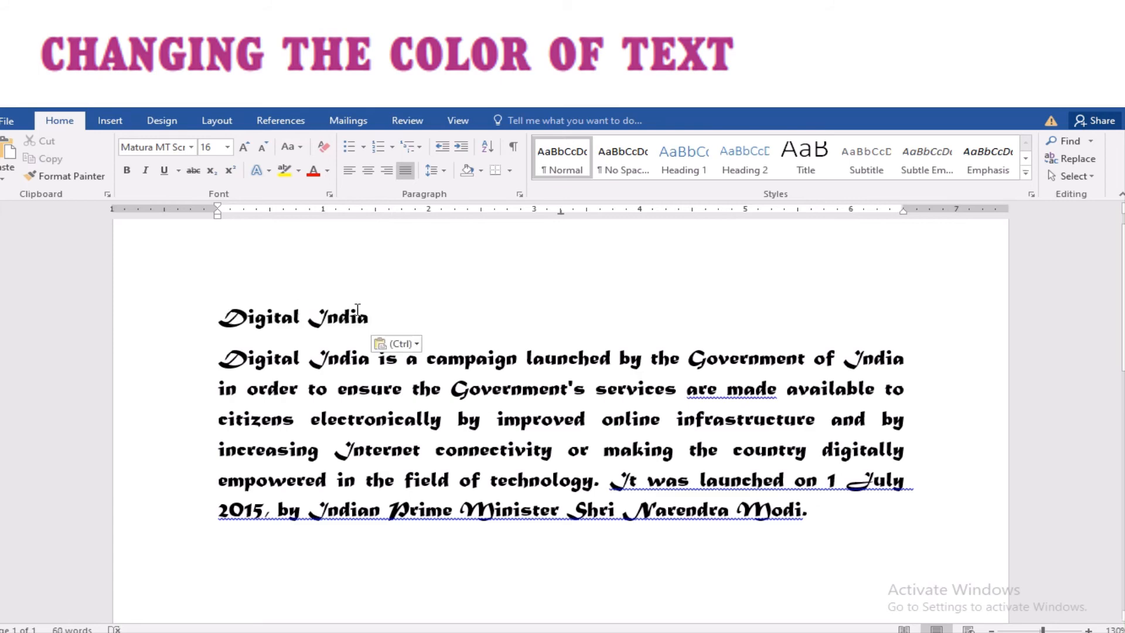
drag(376, 317, 231, 322)
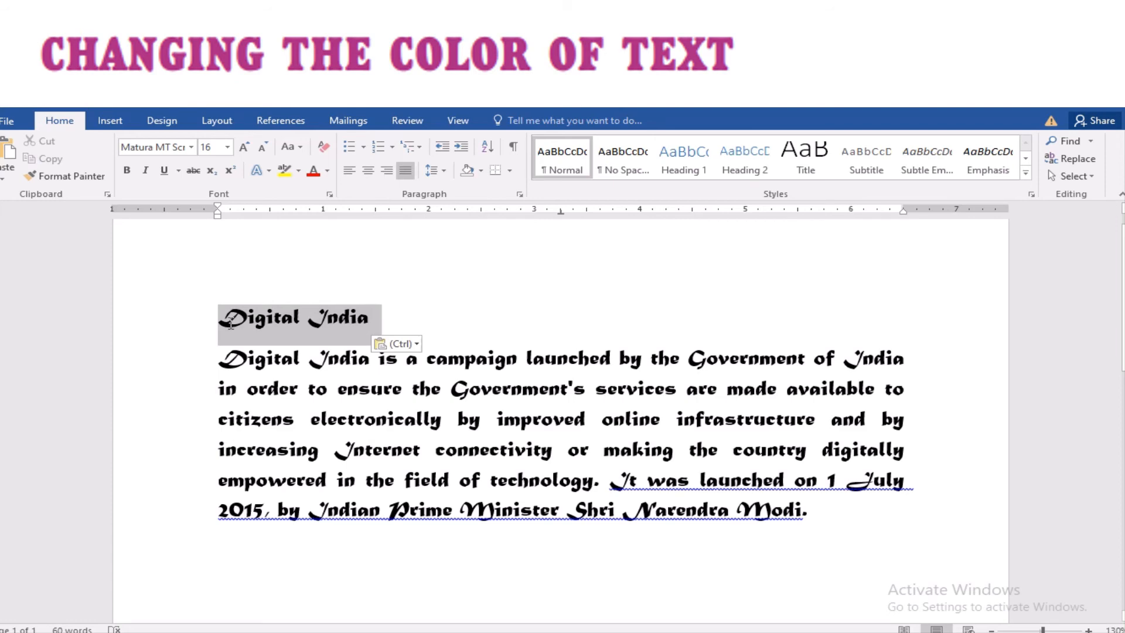
Centre the 'Digital India' heading, colour it red and underline it
click(368, 170)
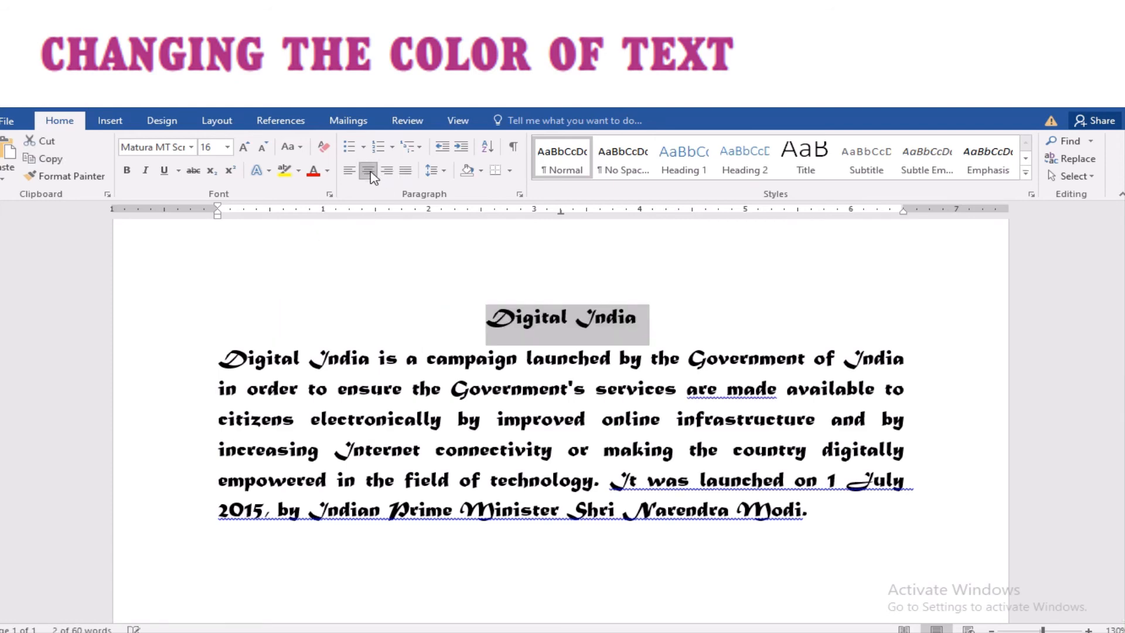
click(327, 170)
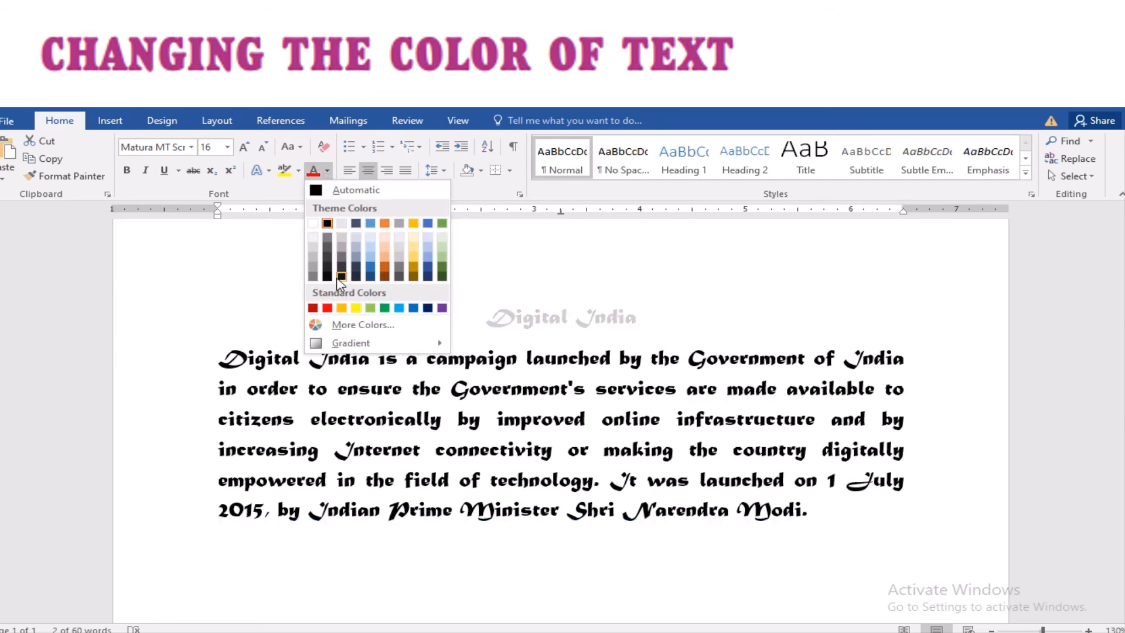
click(327, 308)
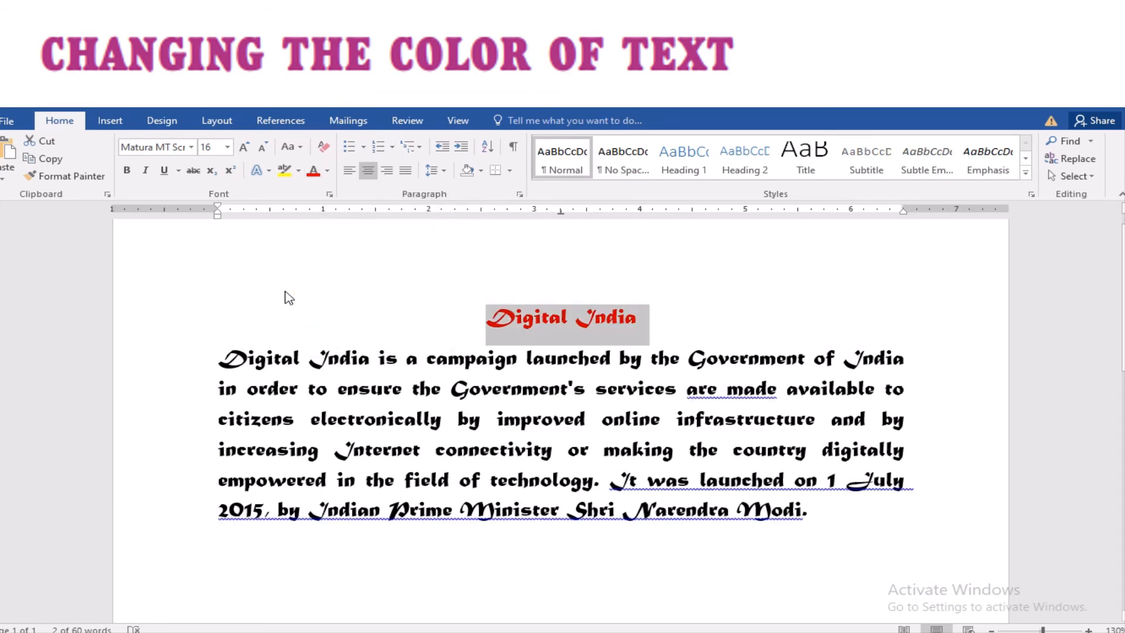
click(165, 170)
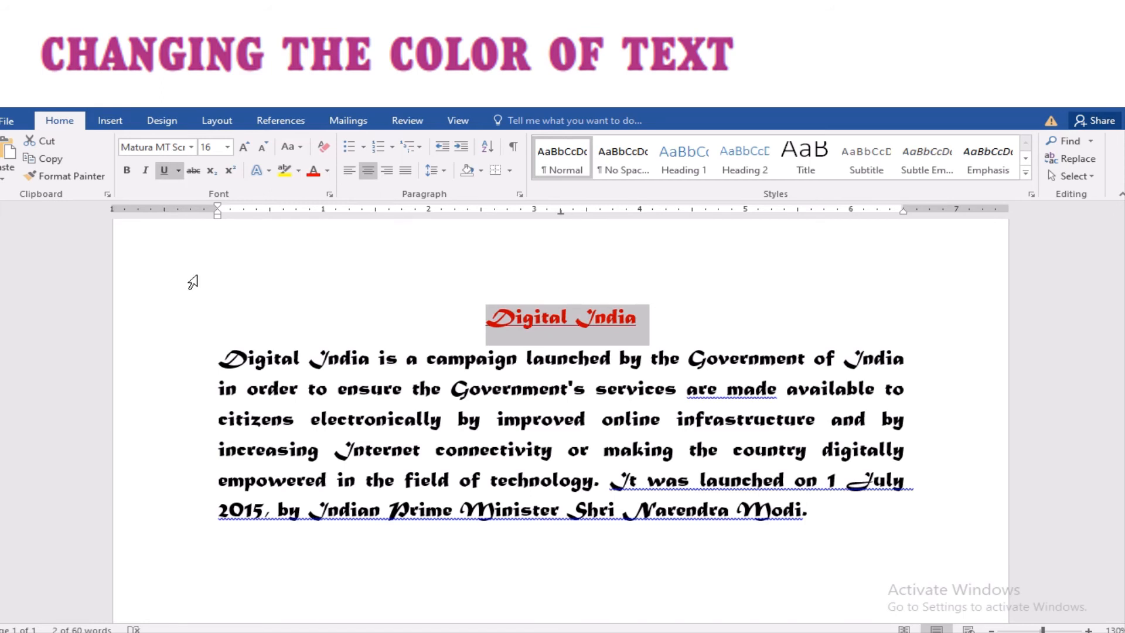
drag(219, 357, 816, 503)
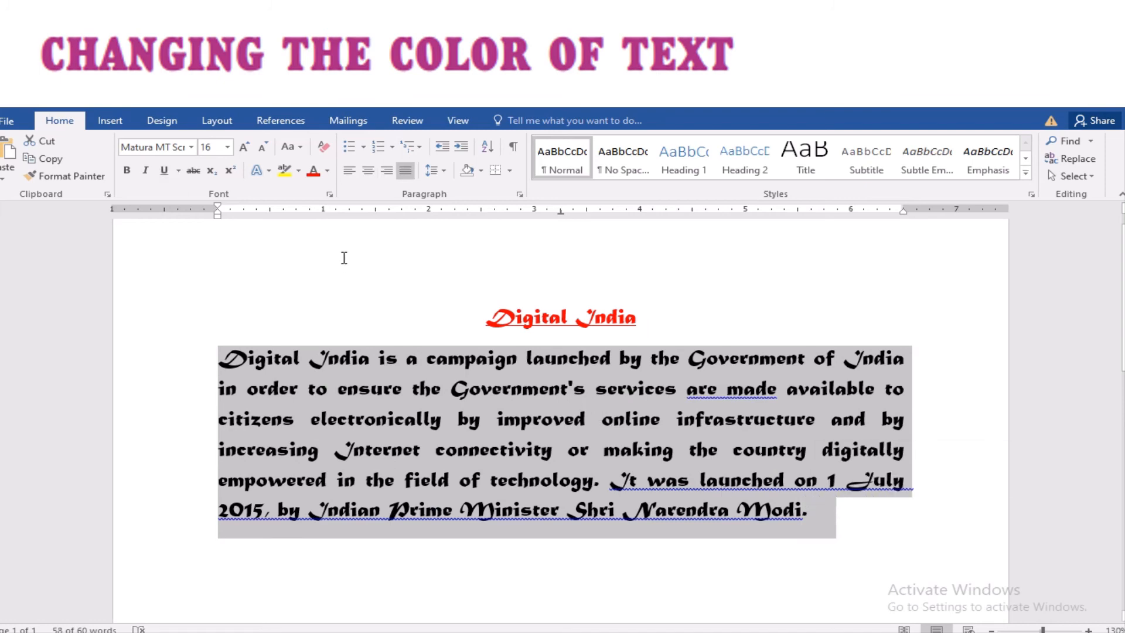
Colour the selected body paragraph light blue from the Standard Colors
click(327, 171)
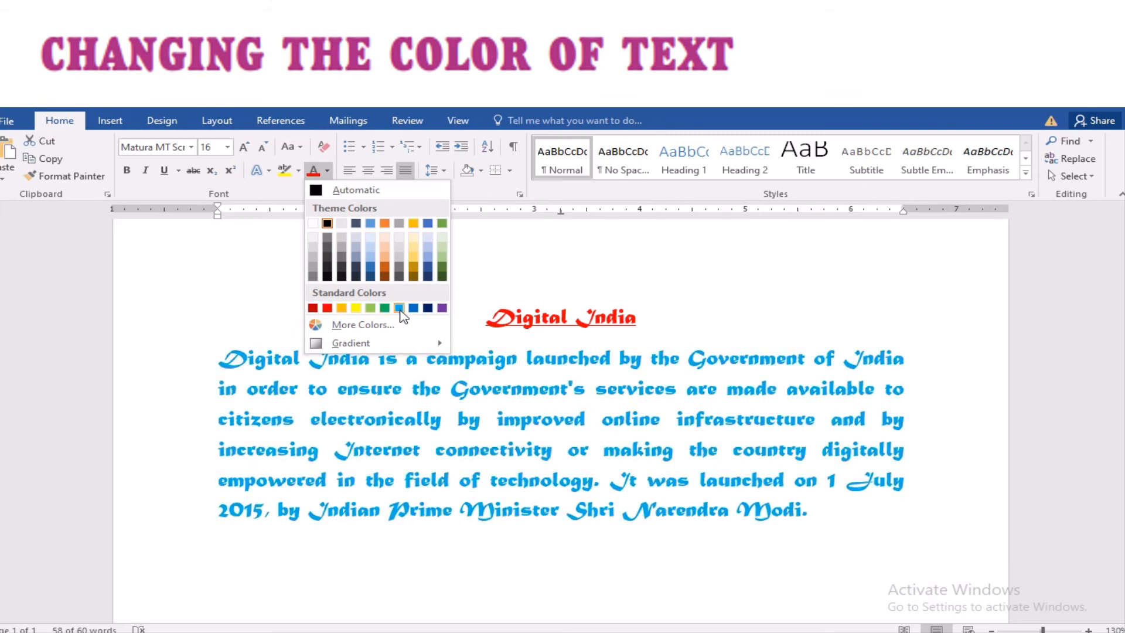
click(400, 309)
click(415, 294)
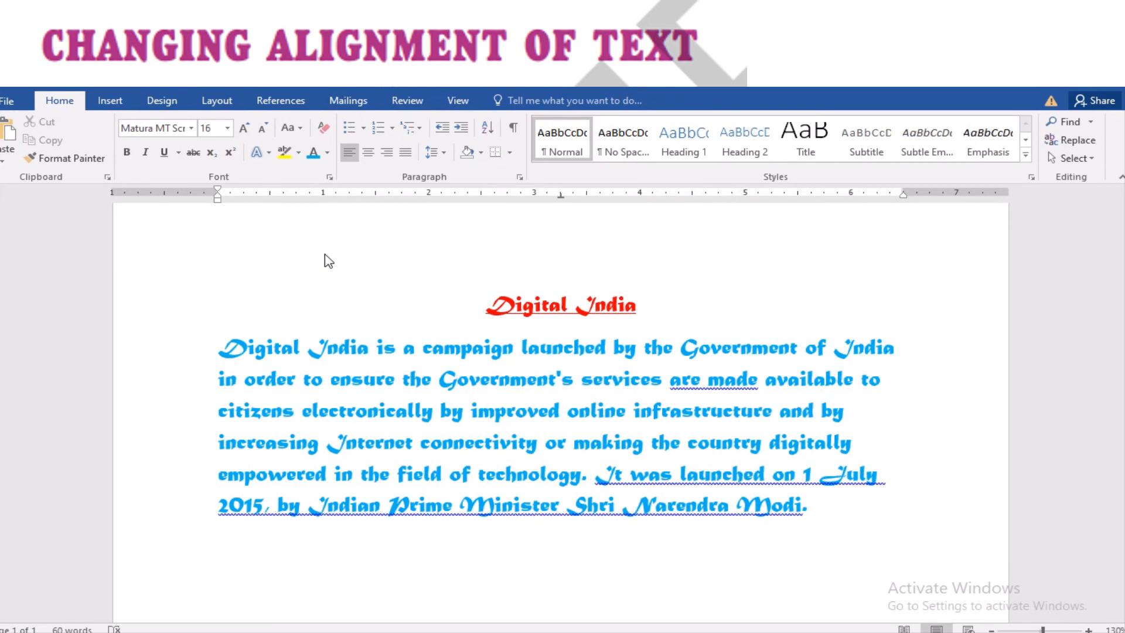
double_click(543, 302)
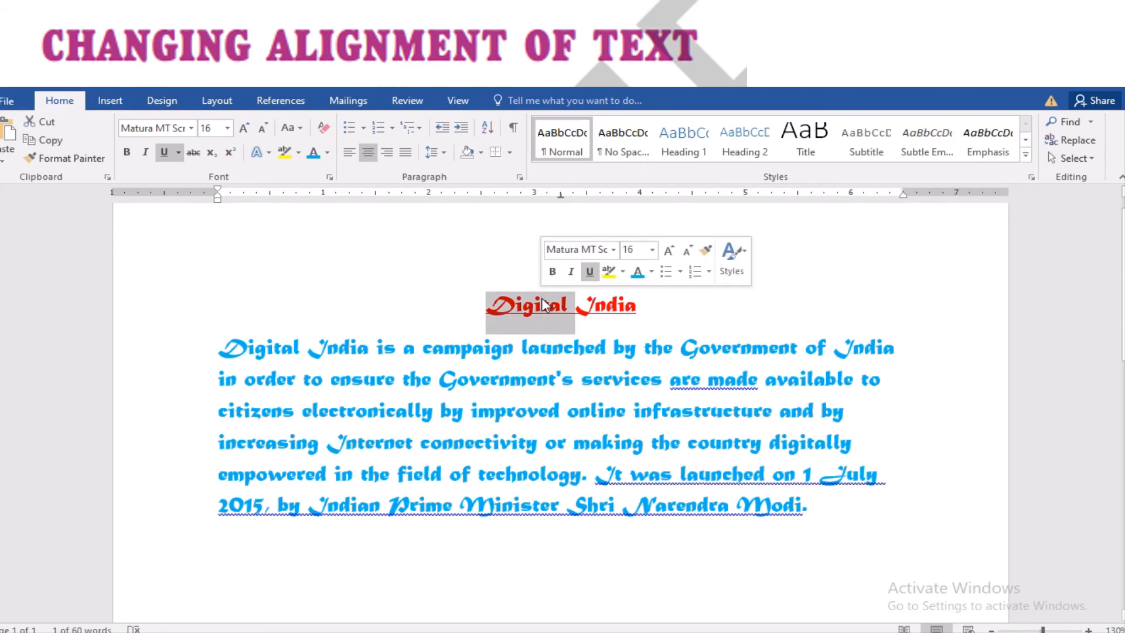
shift+click(630, 317)
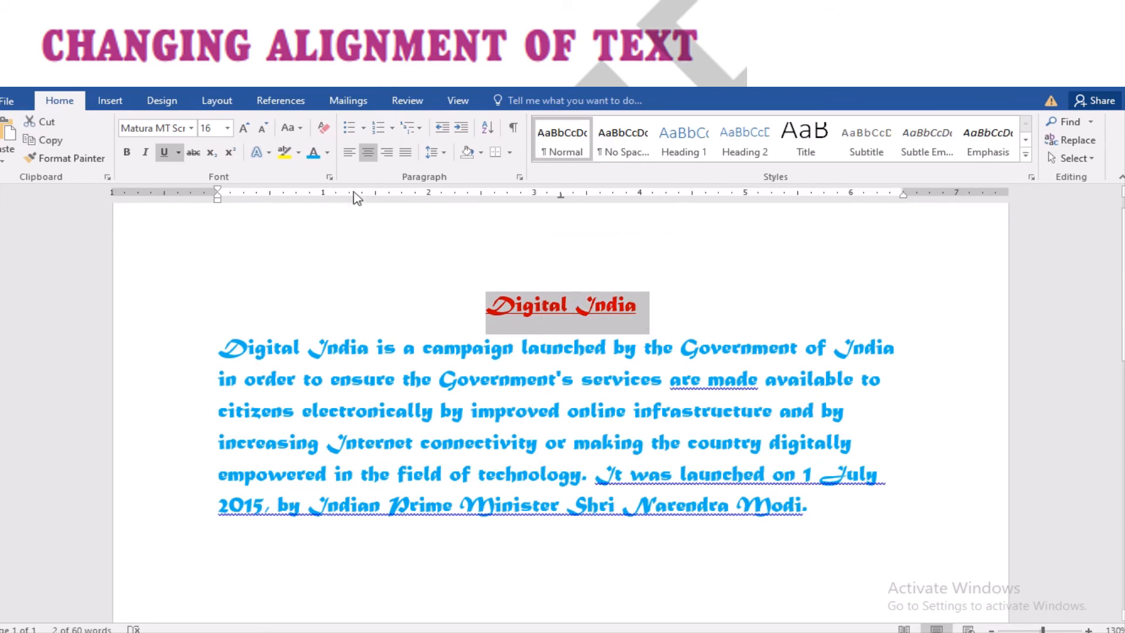
click(350, 157)
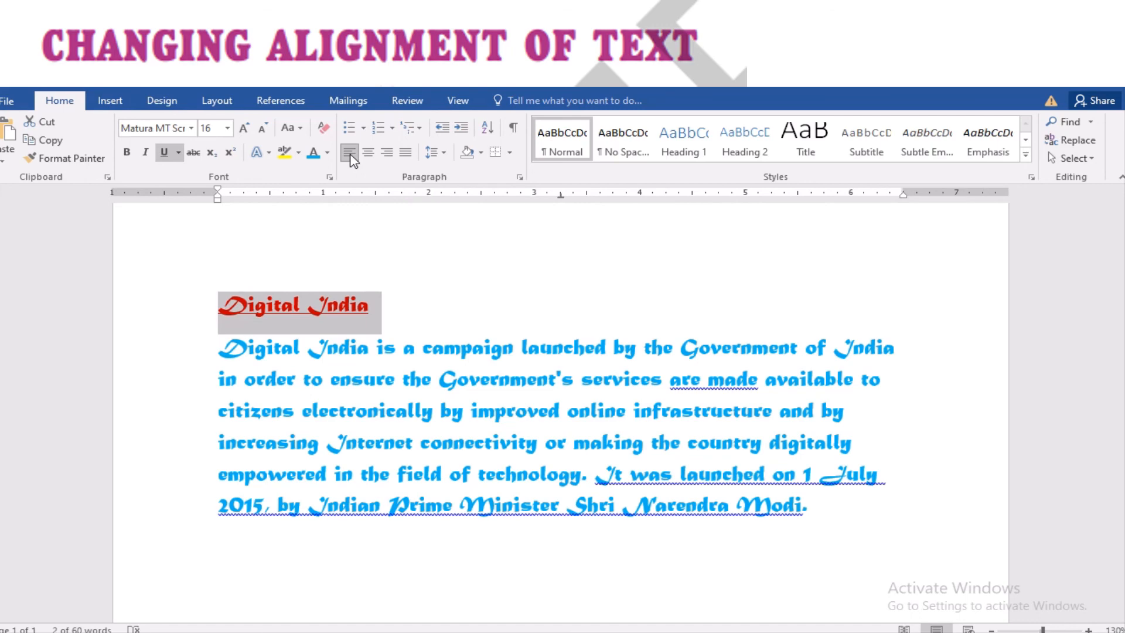
click(388, 155)
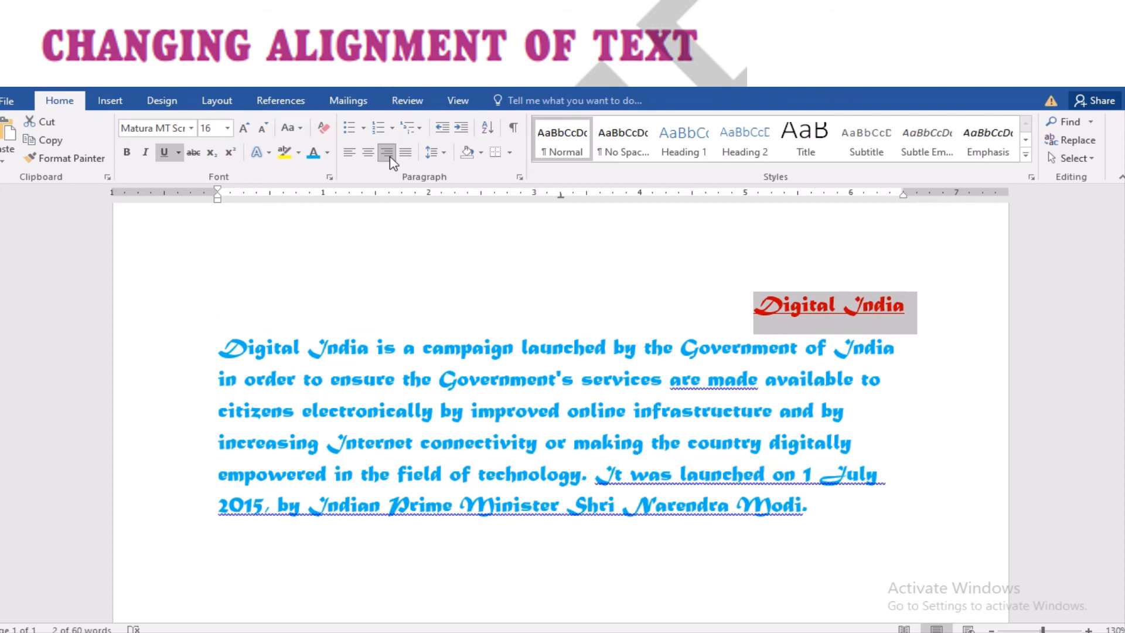
click(369, 153)
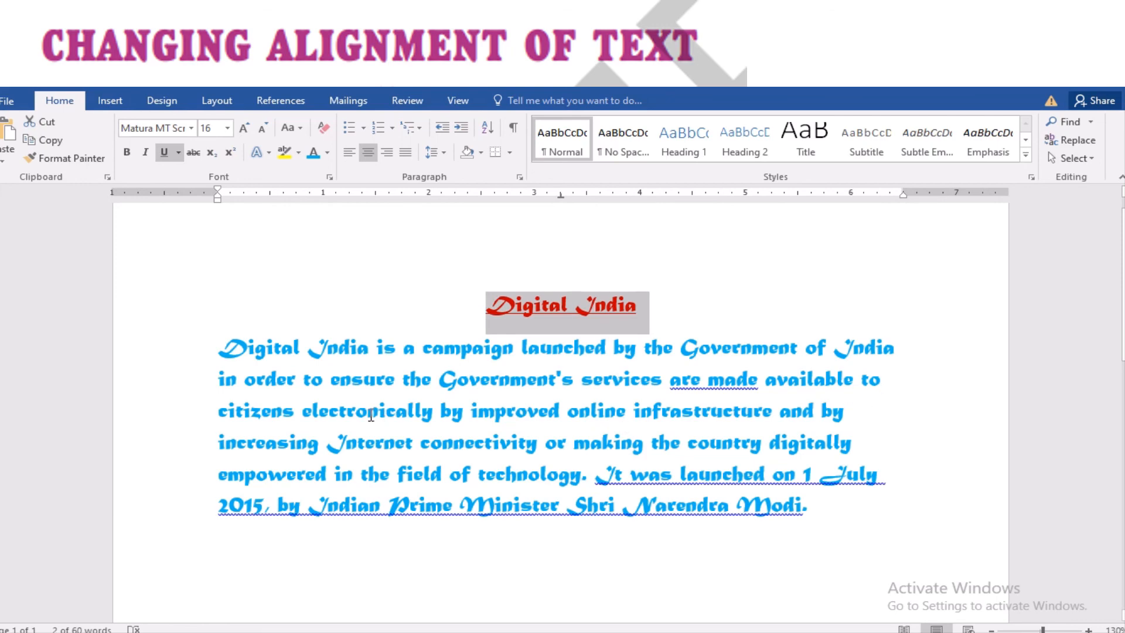
Justify the blue body paragraph, comparing it against left alignment, then deselect it
drag(219, 350, 847, 540)
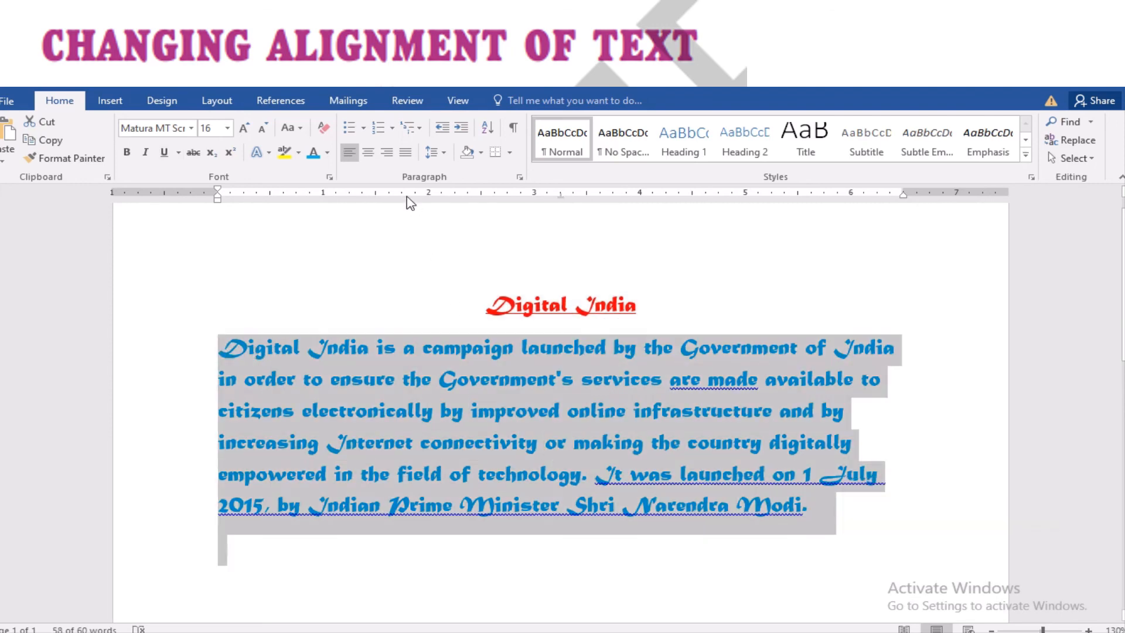
click(405, 153)
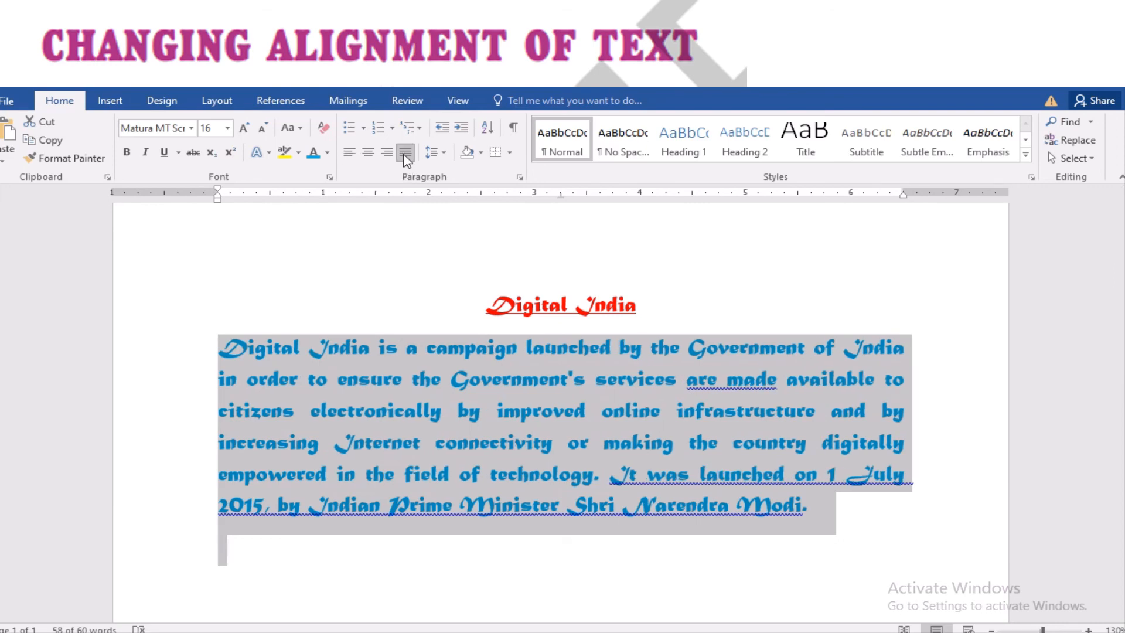
click(405, 156)
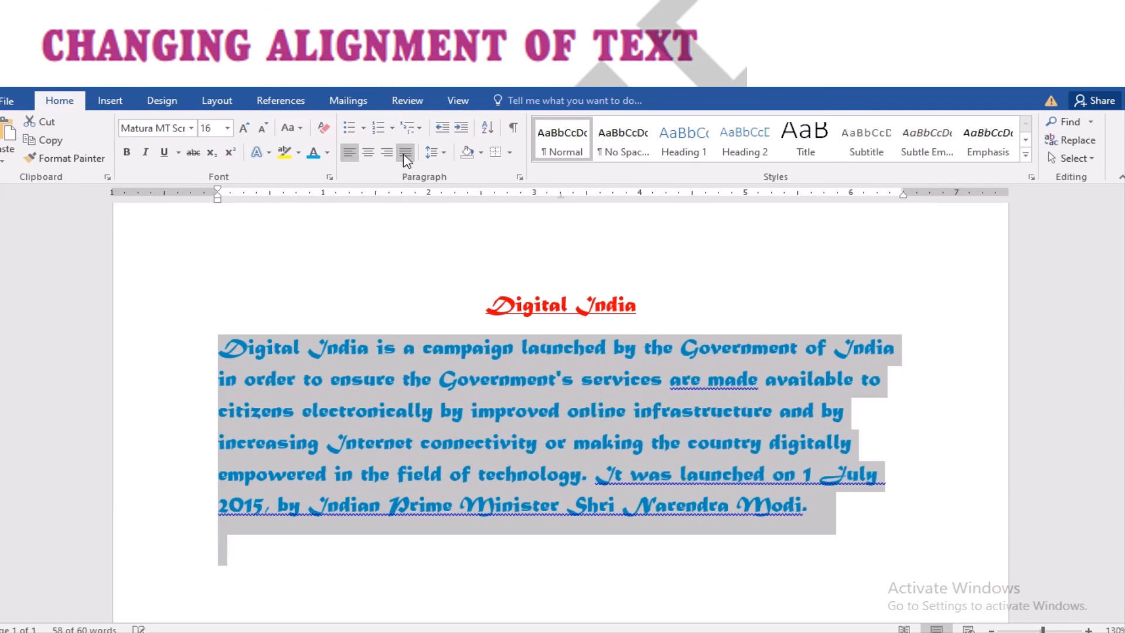
click(404, 155)
click(404, 156)
click(404, 156)
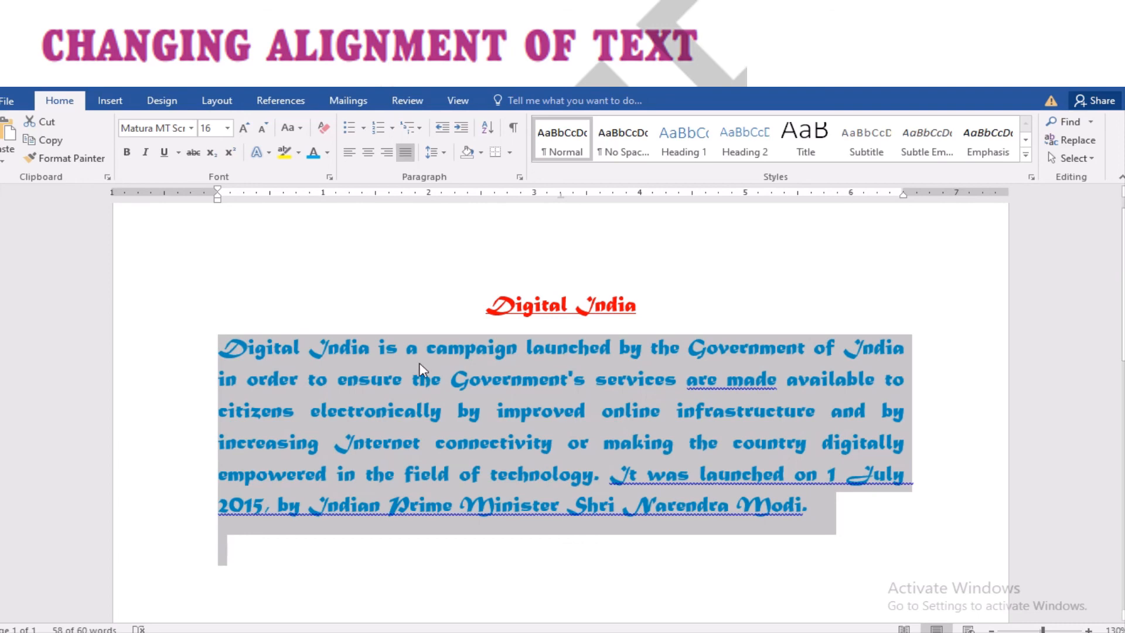
click(438, 538)
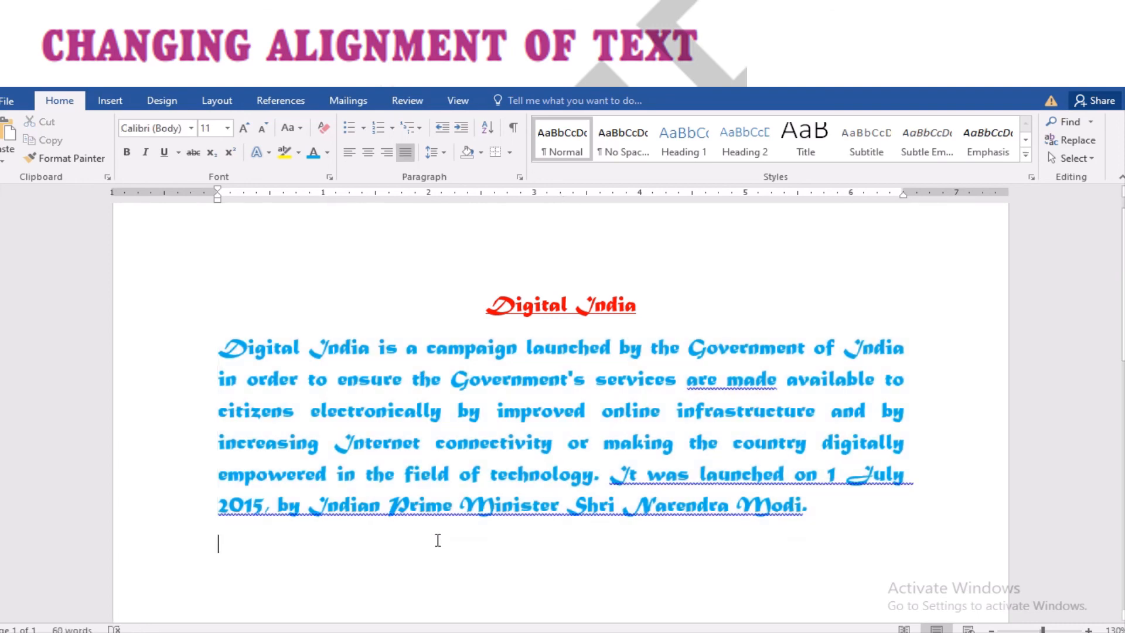